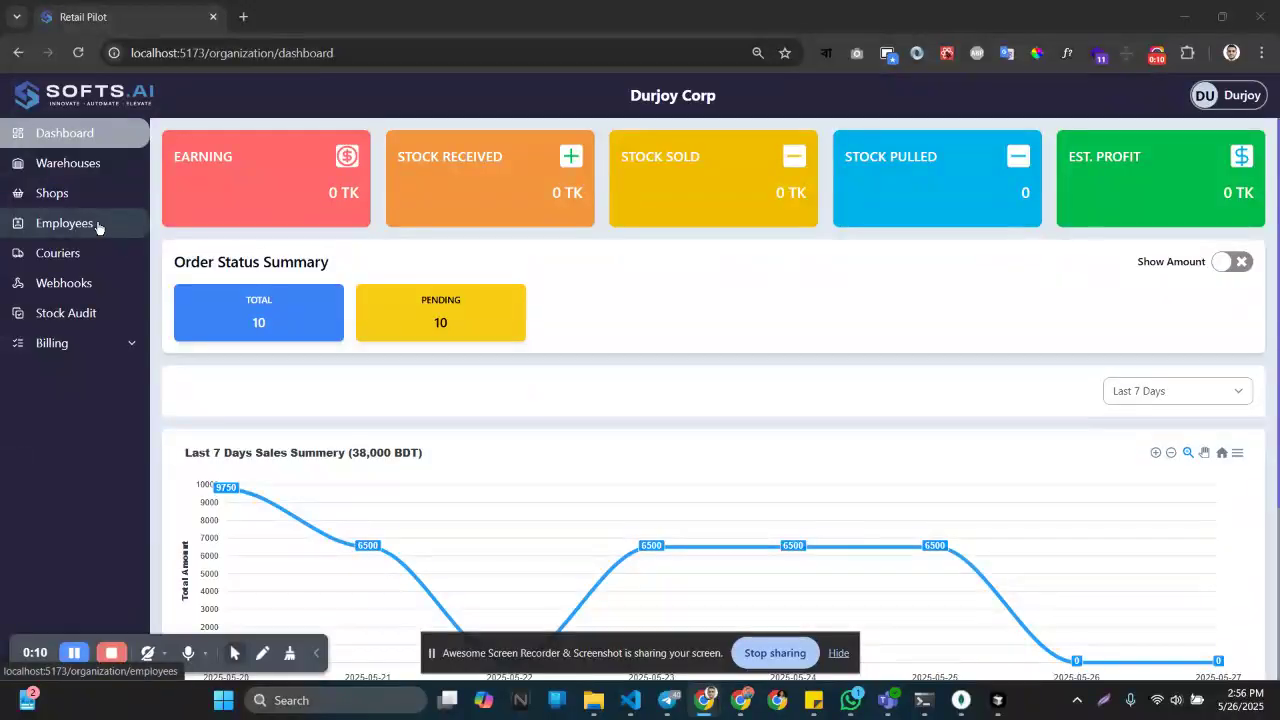
- Assign the audit officer employee to the Glowmeko shop with the AUDIT OFFICER role
{"action": "left_click", "coordinate": [98, 228]}
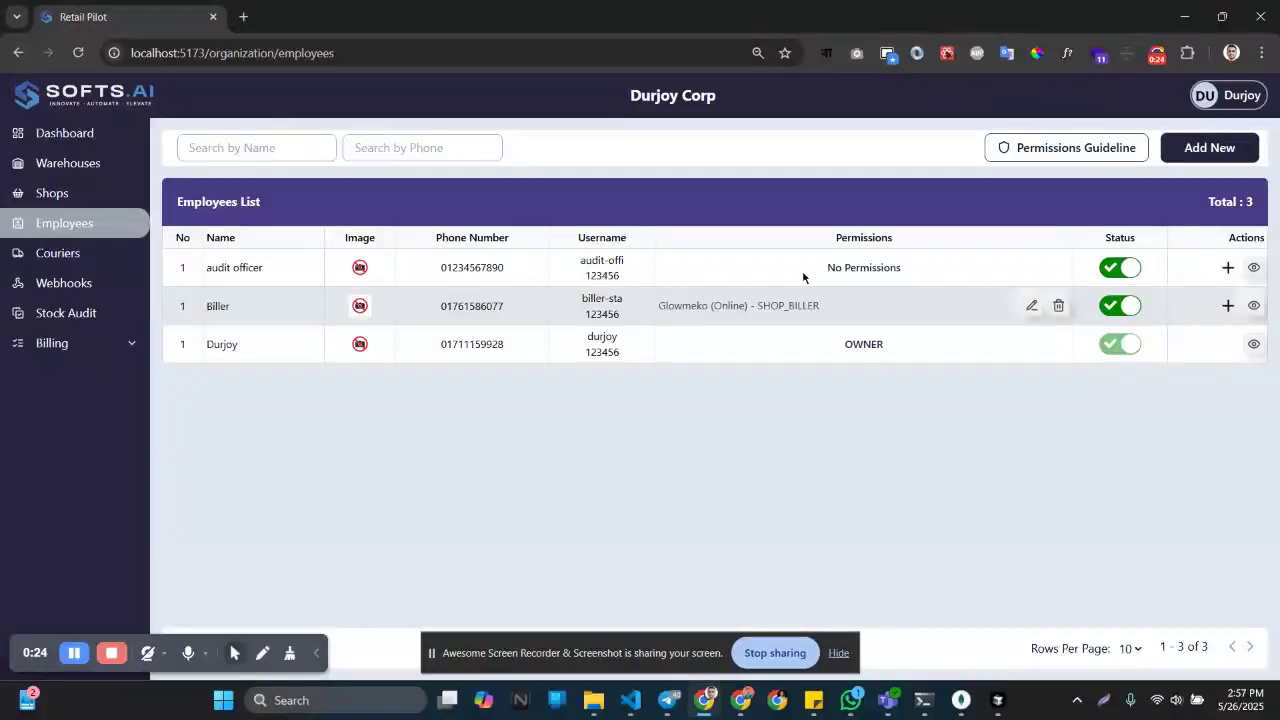
{"action": "left_click", "coordinate": [1228, 268]}
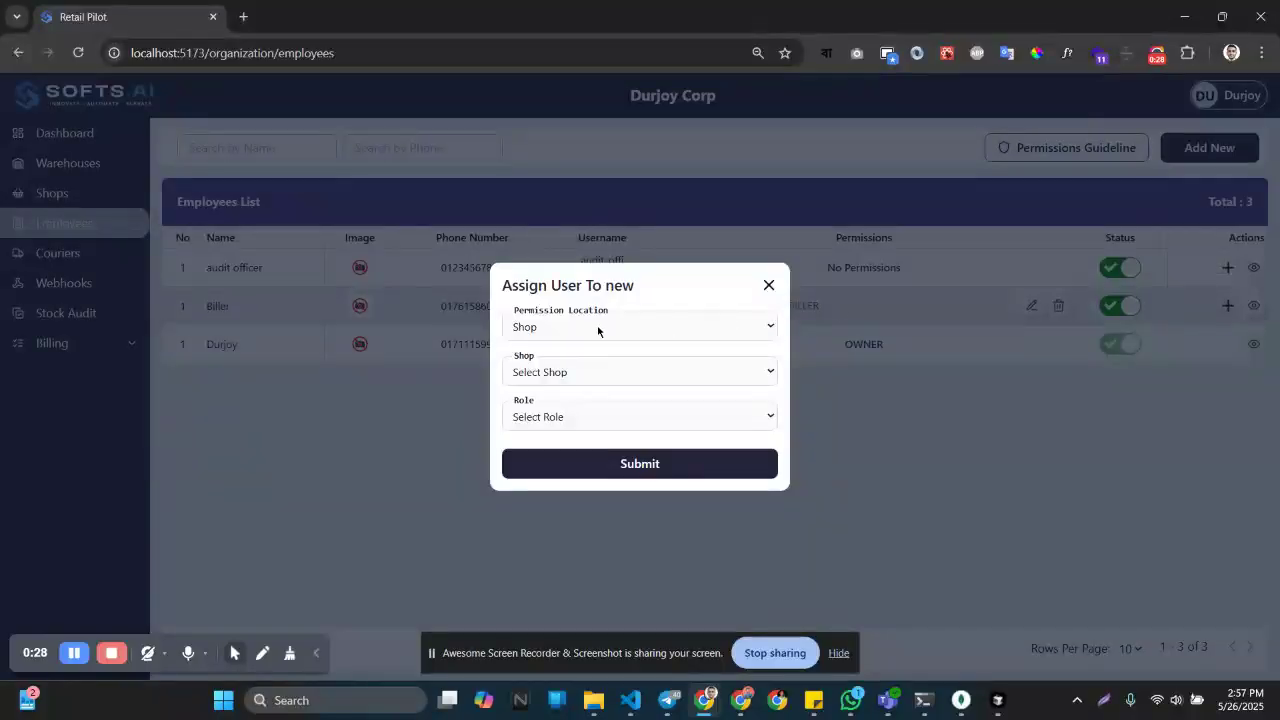
{"action": "left_click", "coordinate": [589, 370]}
{"action": "left_click", "coordinate": [572, 419]}
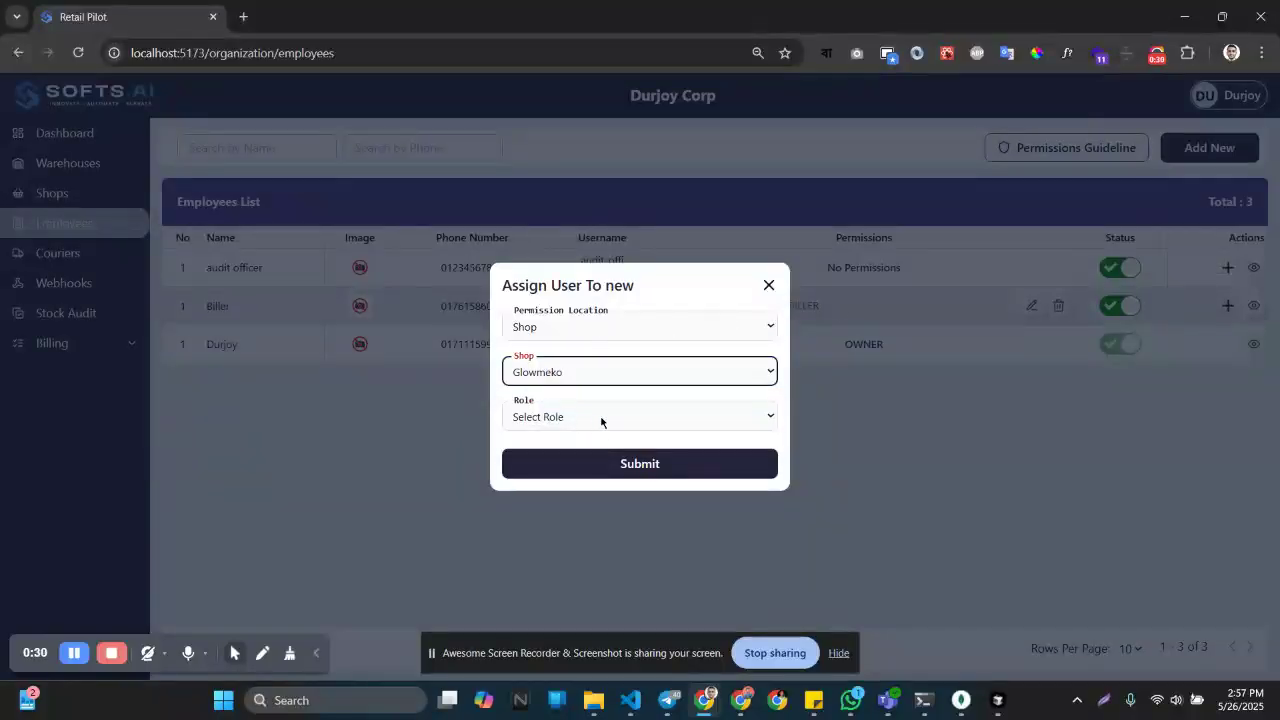
{"action": "left_click", "coordinate": [601, 420]}
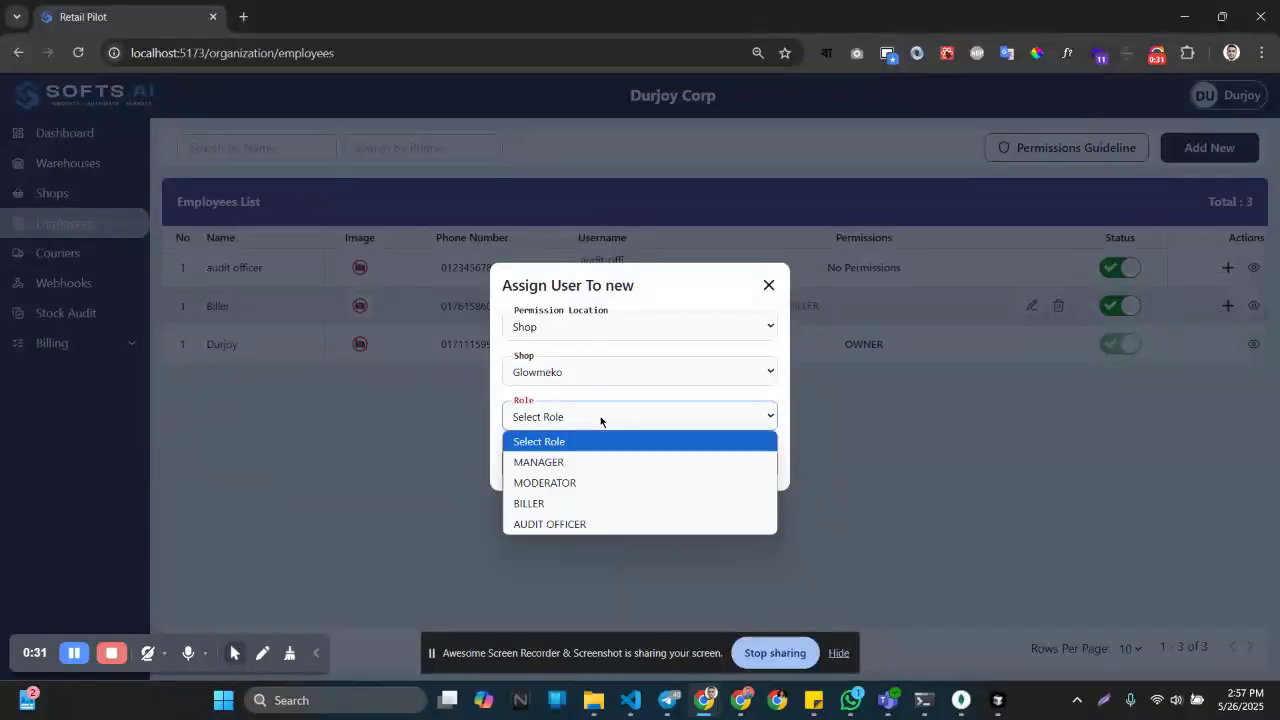
{"action": "left_click", "coordinate": [580, 524]}
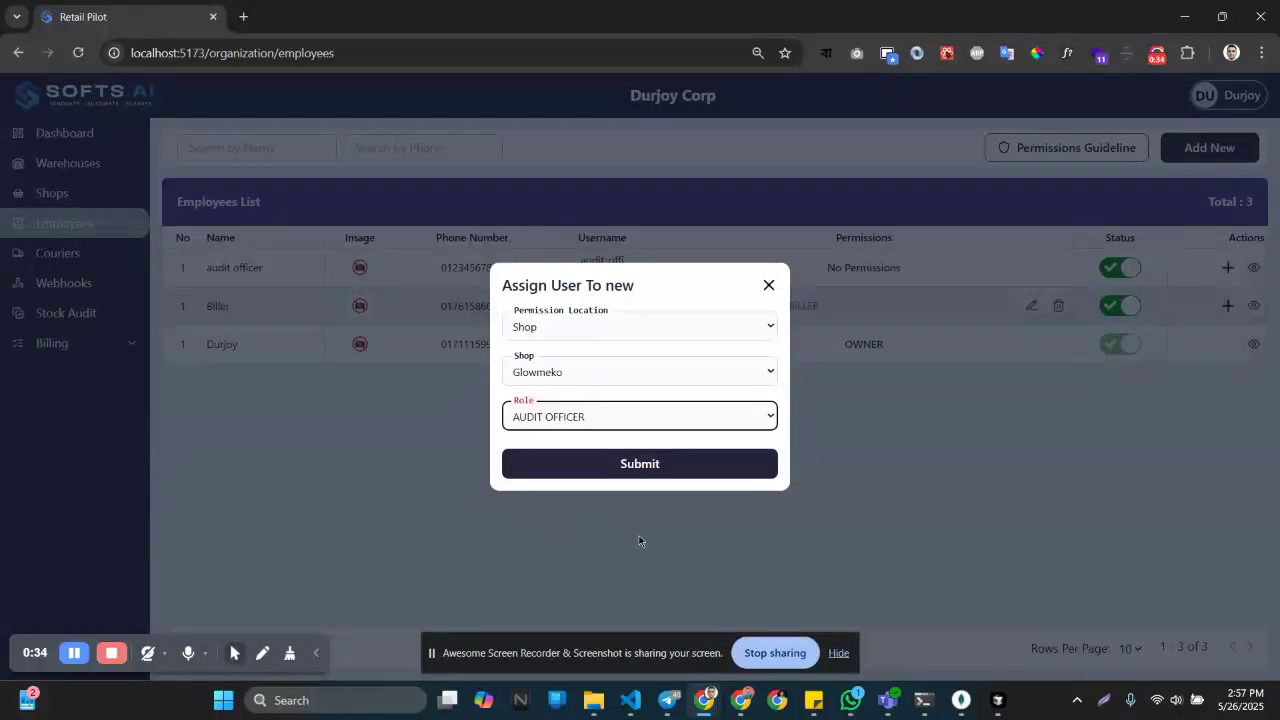
{"action": "left_click", "coordinate": [657, 463]}
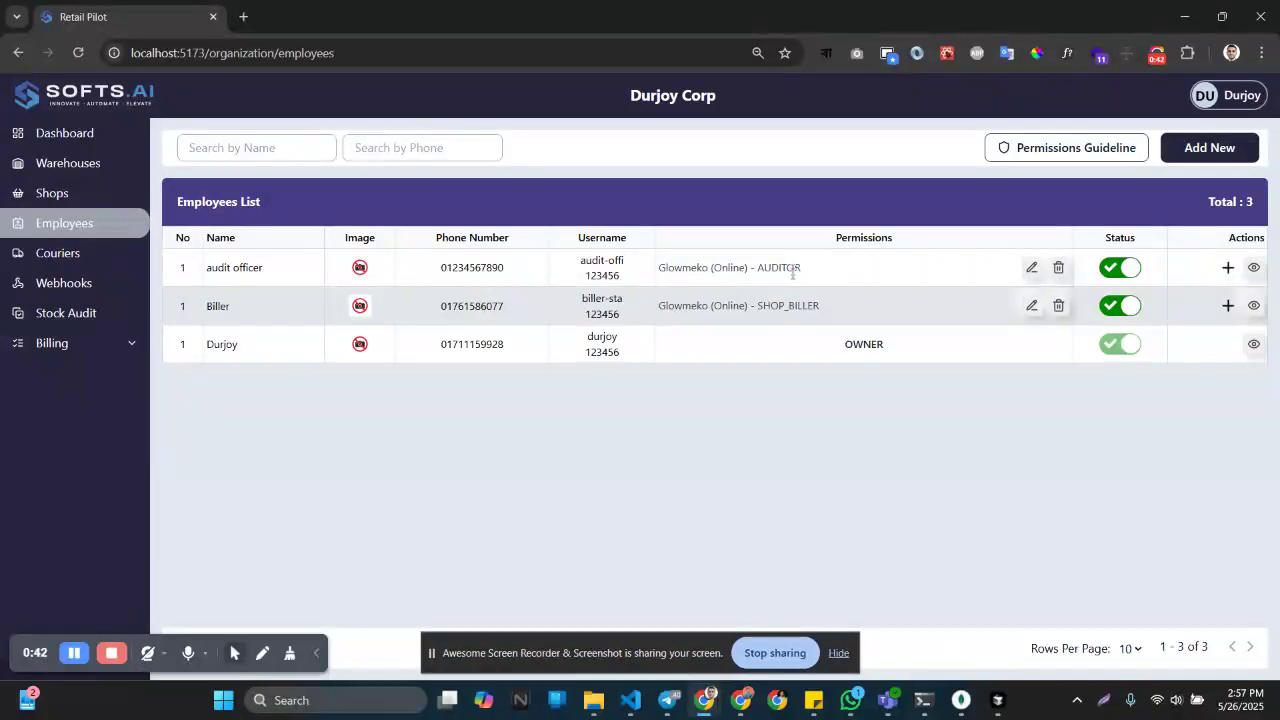
- Create a new stock audit for Glowmeko (Online) with audit officer as the assigned officer
{"action": "left_click", "coordinate": [88, 314]}
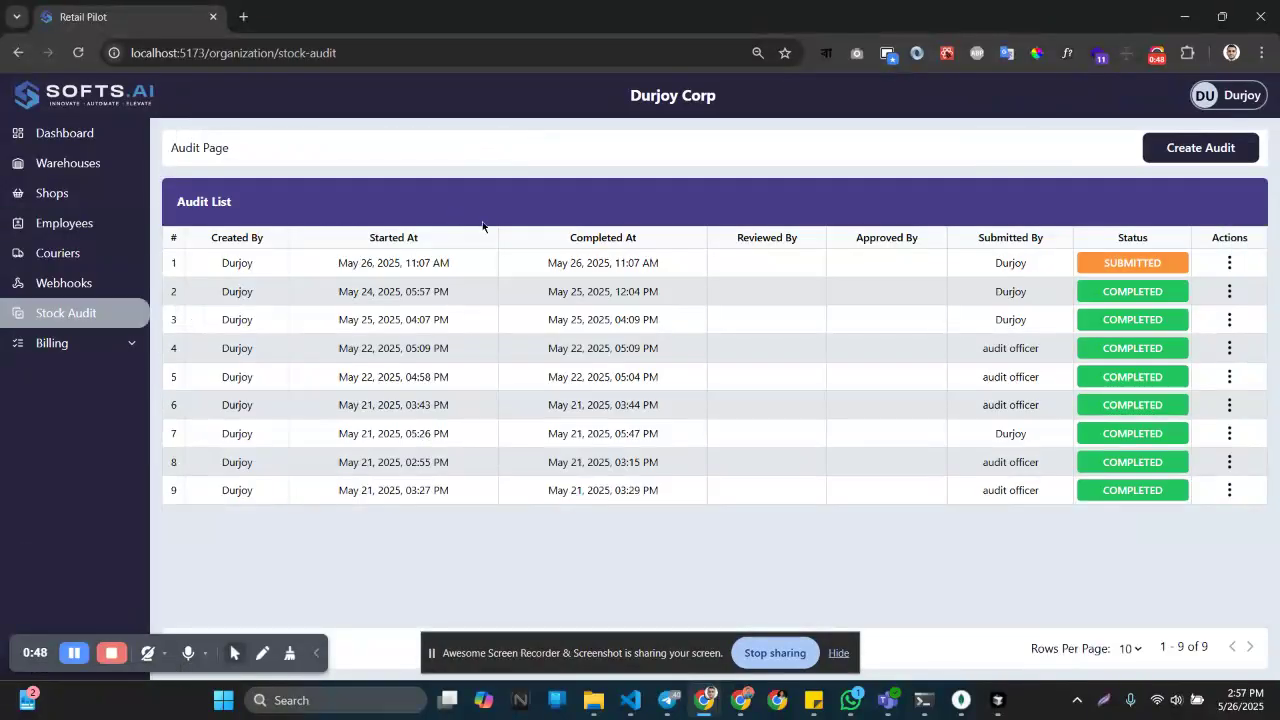
{"action": "left_click", "coordinate": [1191, 162]}
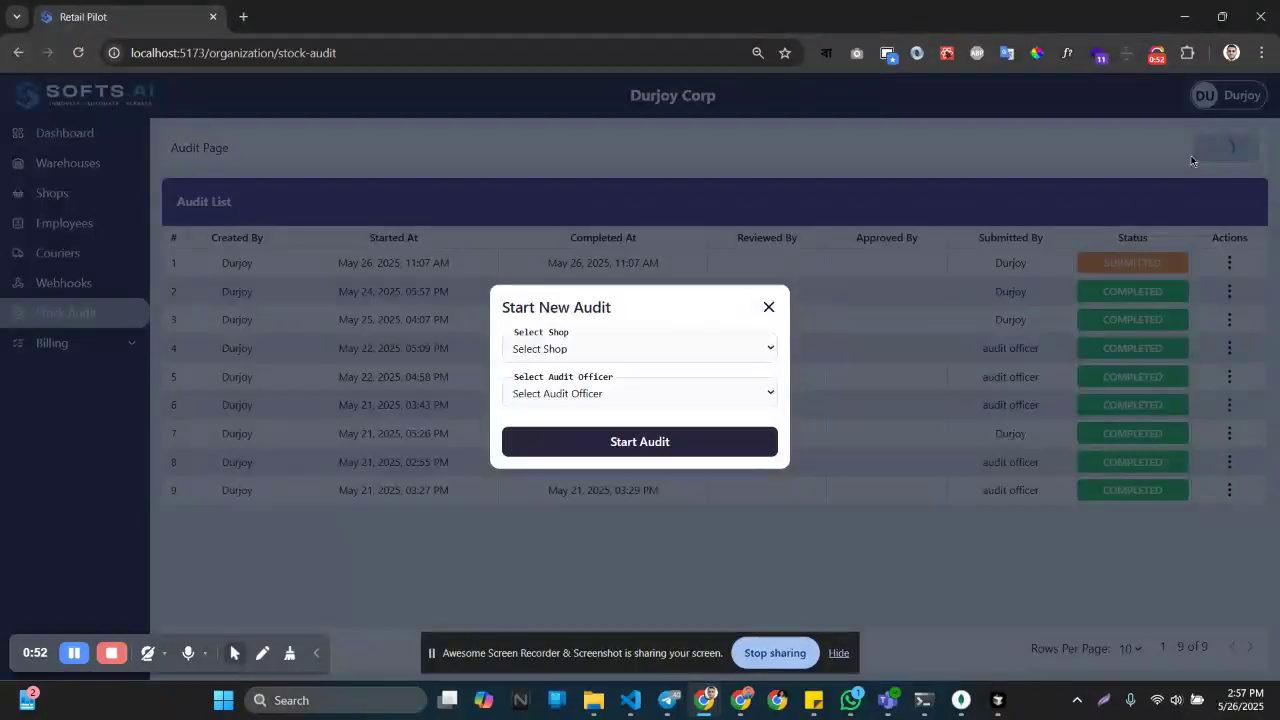
{"action": "left_click", "coordinate": [643, 350]}
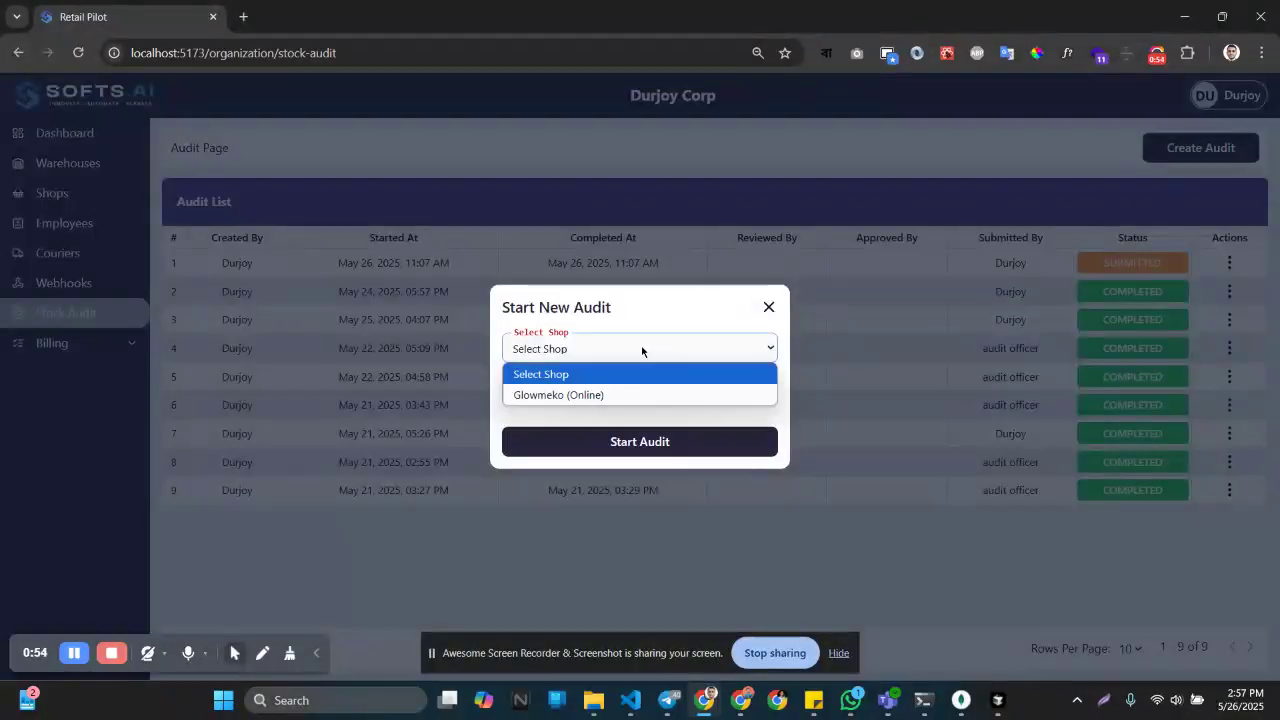
{"action": "left_click", "coordinate": [598, 394]}
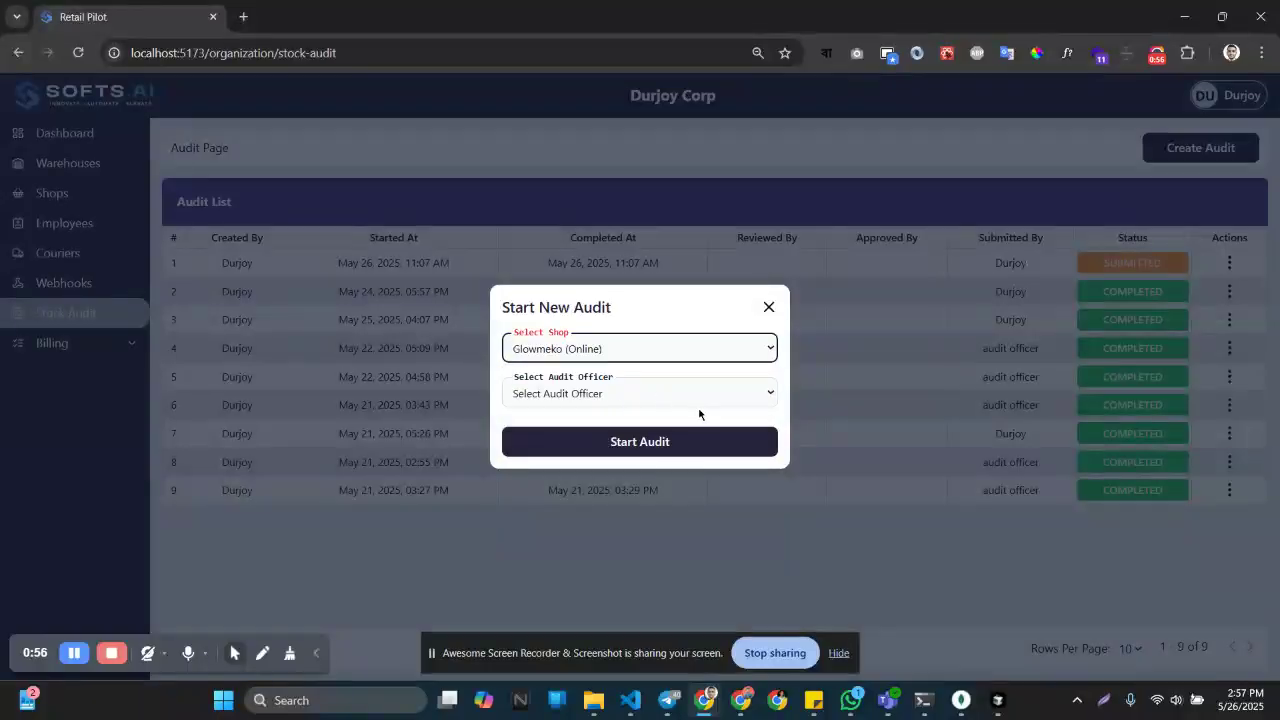
{"action": "left_click", "coordinate": [640, 393]}
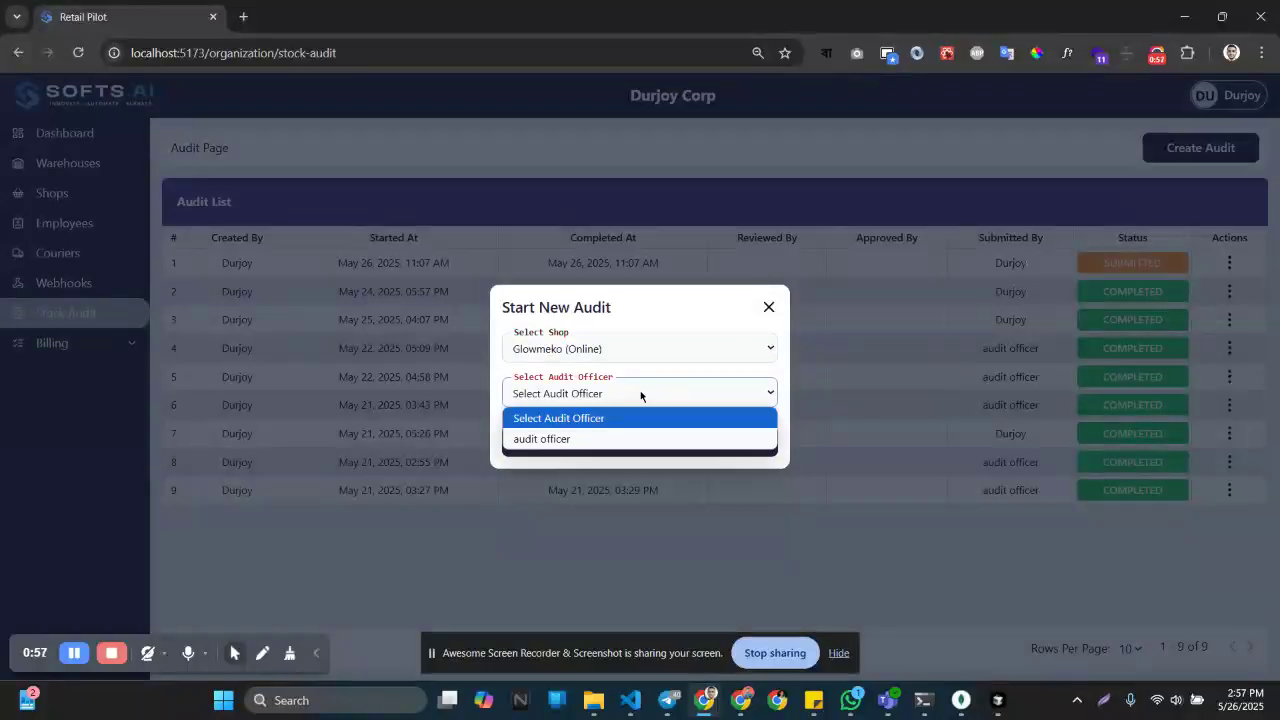
{"action": "left_click", "coordinate": [558, 442]}
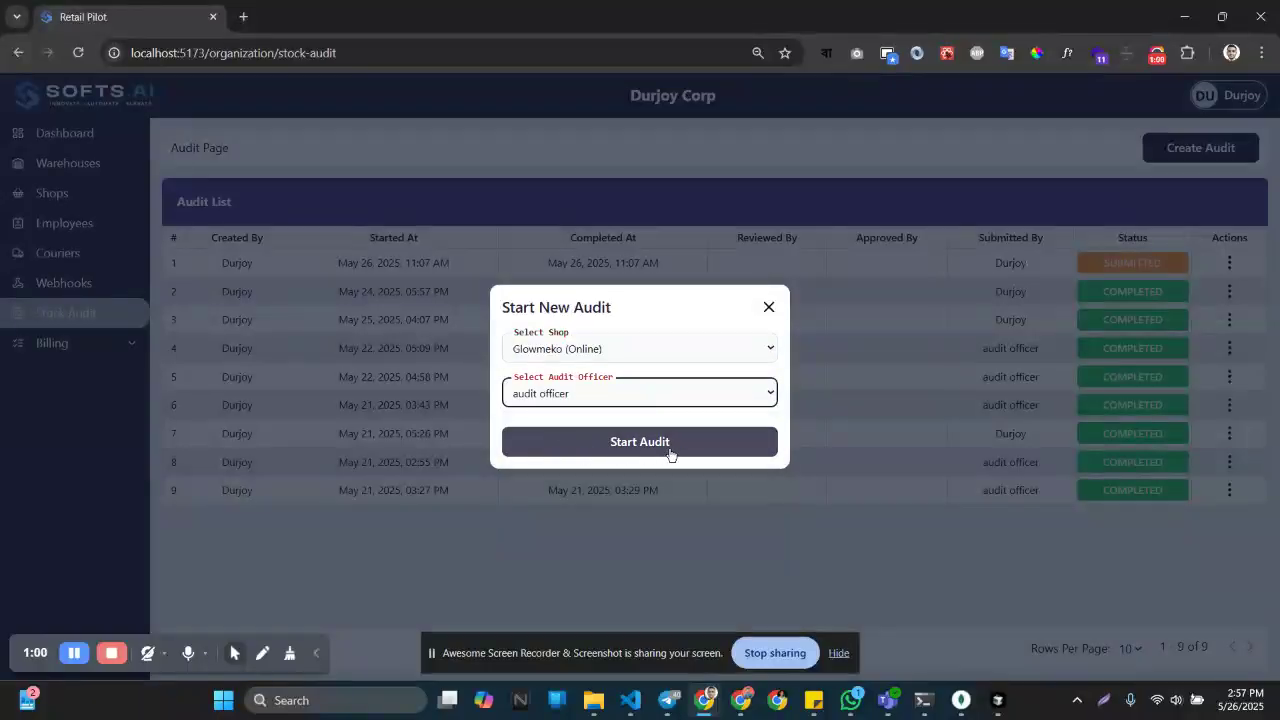
{"action": "left_click", "coordinate": [669, 448]}
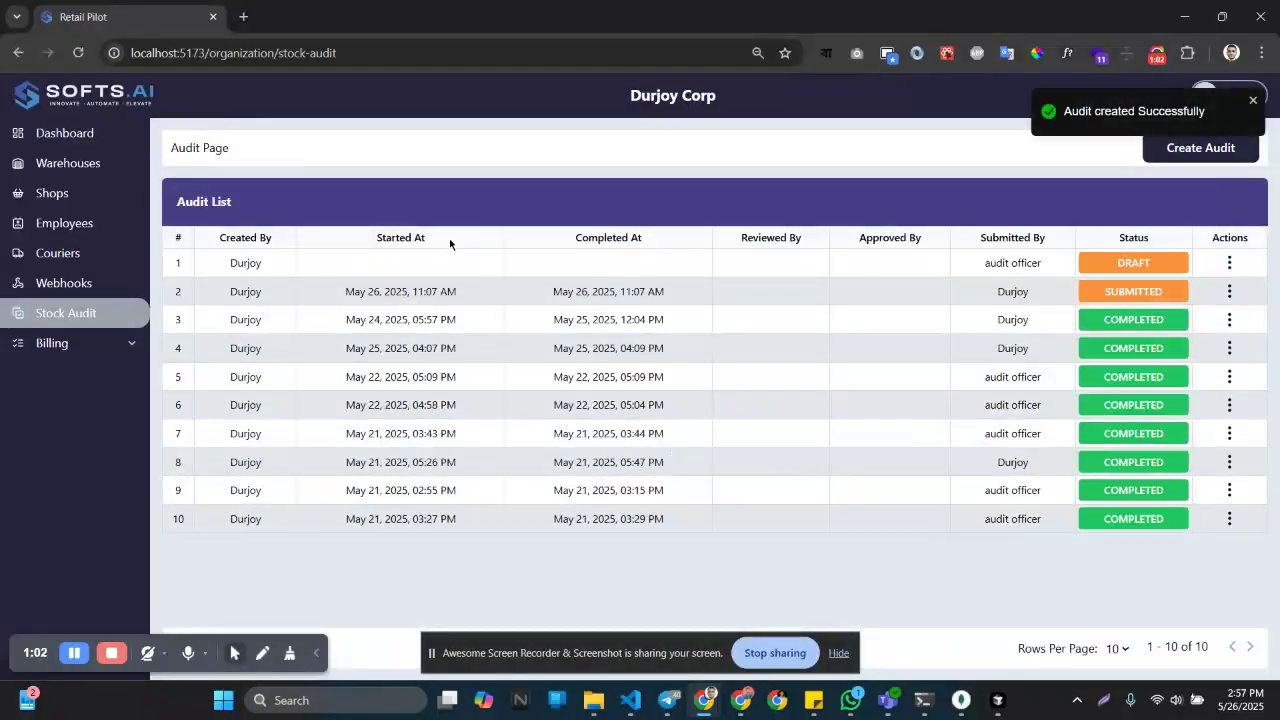
{"action": "left_click_drag", "start_coordinate": [236, 262], "coordinate": [262, 263]}
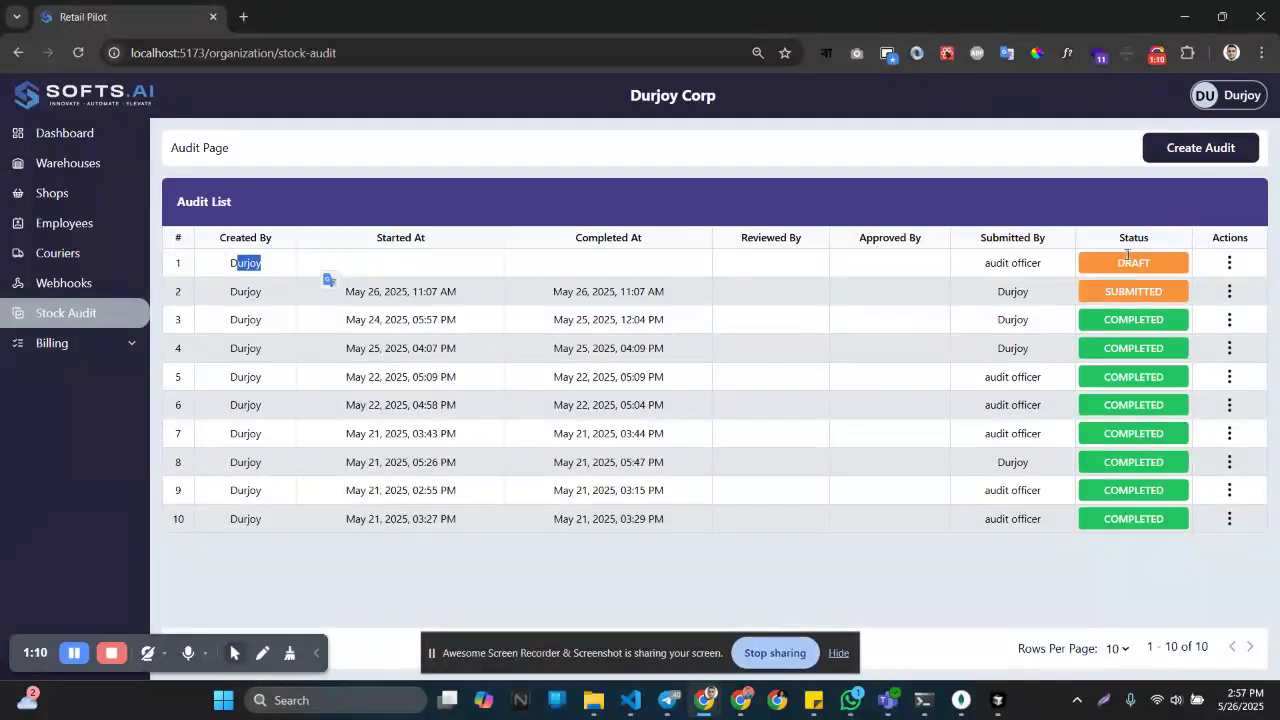
- Copy the audit officer's username from the employees list and log out of the owner account
{"action": "left_click", "coordinate": [70, 222]}
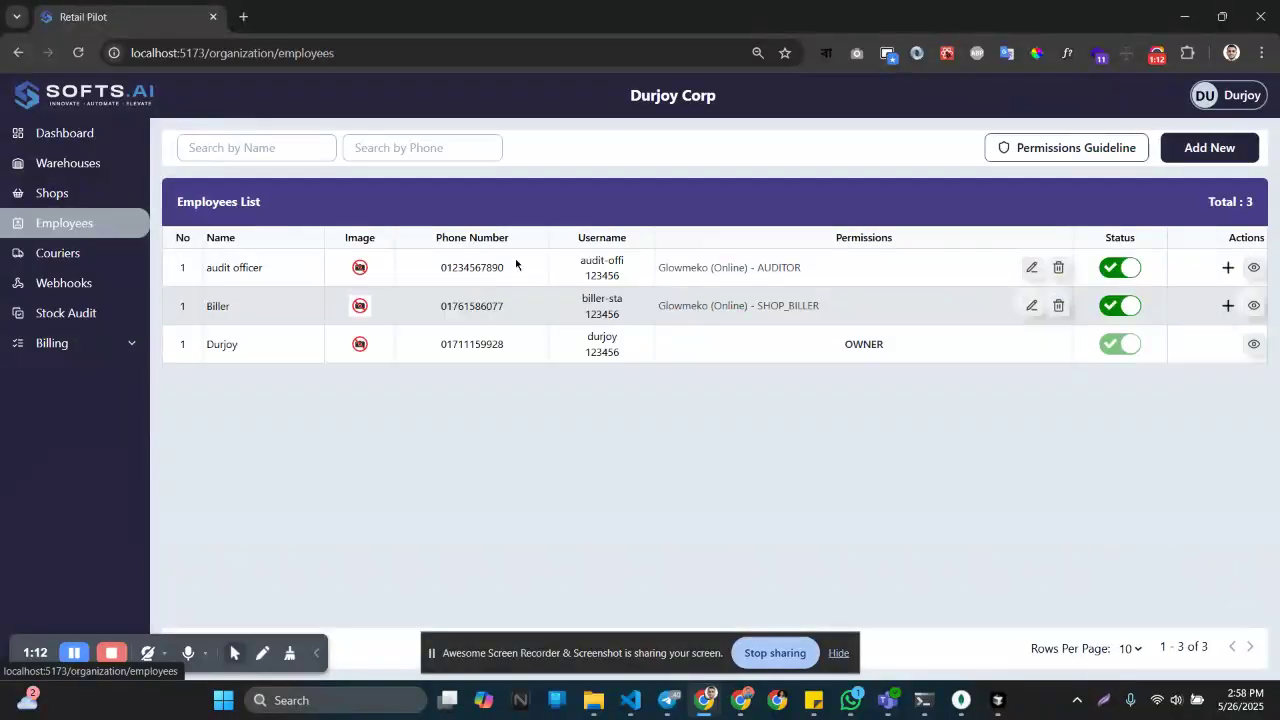
{"action": "left_click_drag", "start_coordinate": [580, 260], "coordinate": [627, 263]}
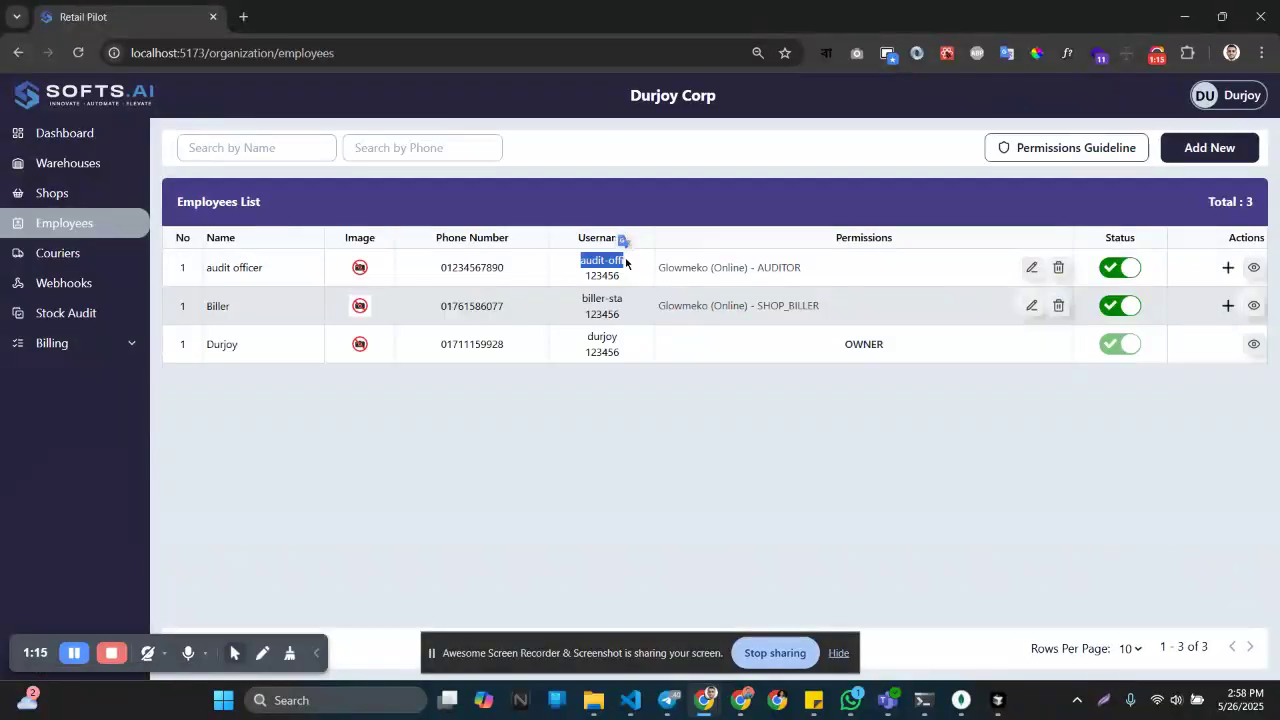
{"action": "left_click", "coordinate": [1205, 95]}
{"action": "left_click", "coordinate": [1186, 229]}
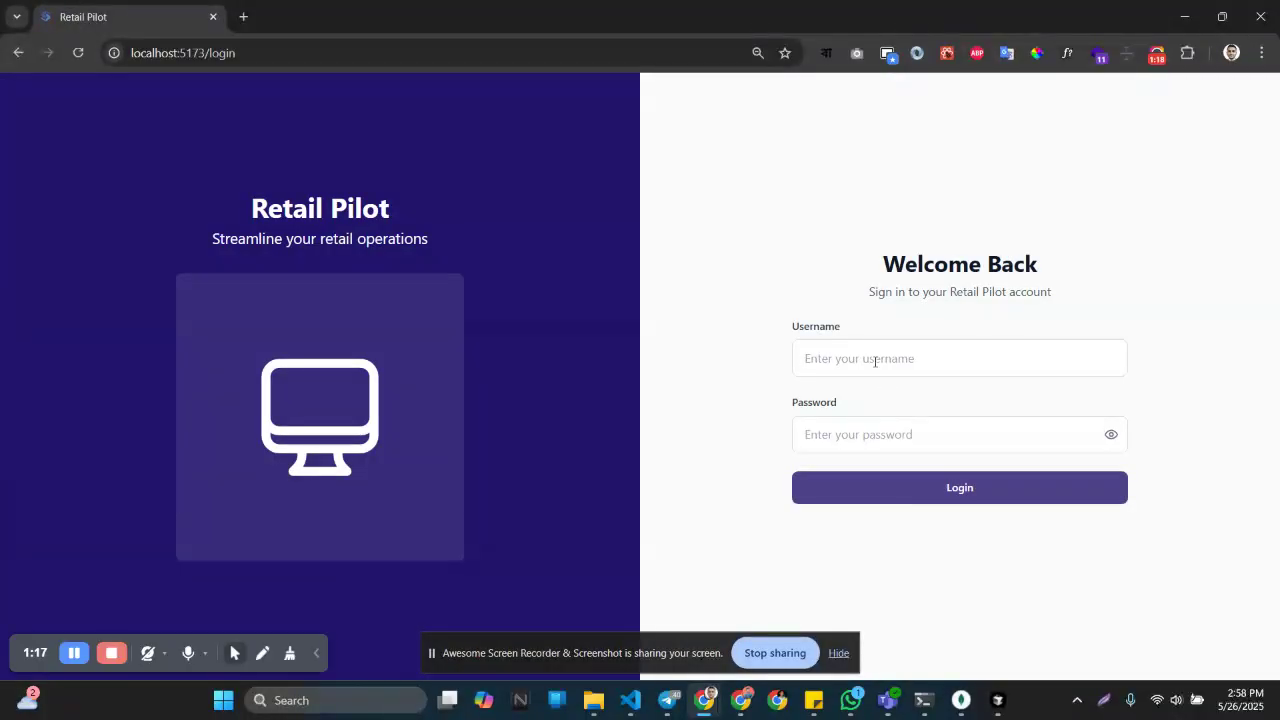
- Sign in as the audit officer with the copied username and the account password
{"action": "left_click", "coordinate": [875, 361]}
{"action": "key", "text": "ctrl+v"}
{"action": "left_click", "coordinate": [899, 430]}
{"action": "type", "text": "••"}
{"action": "key", "text": "Return"}
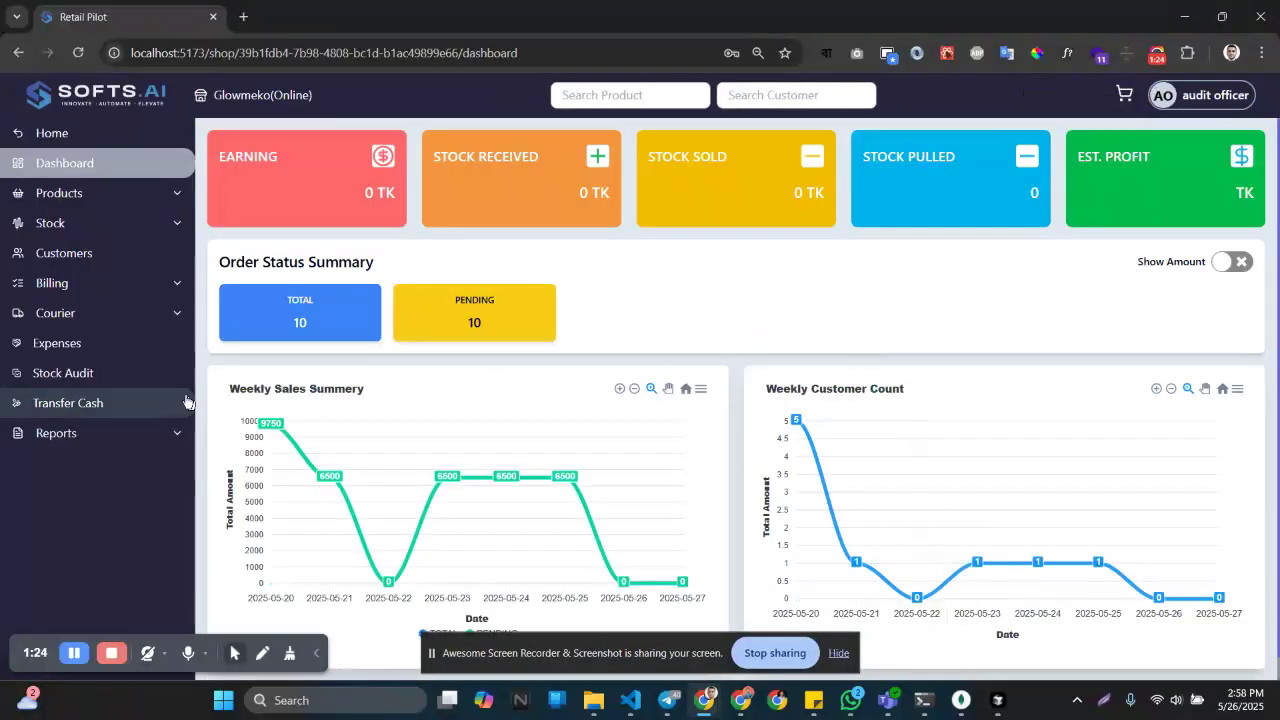
- Start the draft stock audit of the Glowmeko shop and confirm the start
{"action": "left_click", "coordinate": [107, 375]}
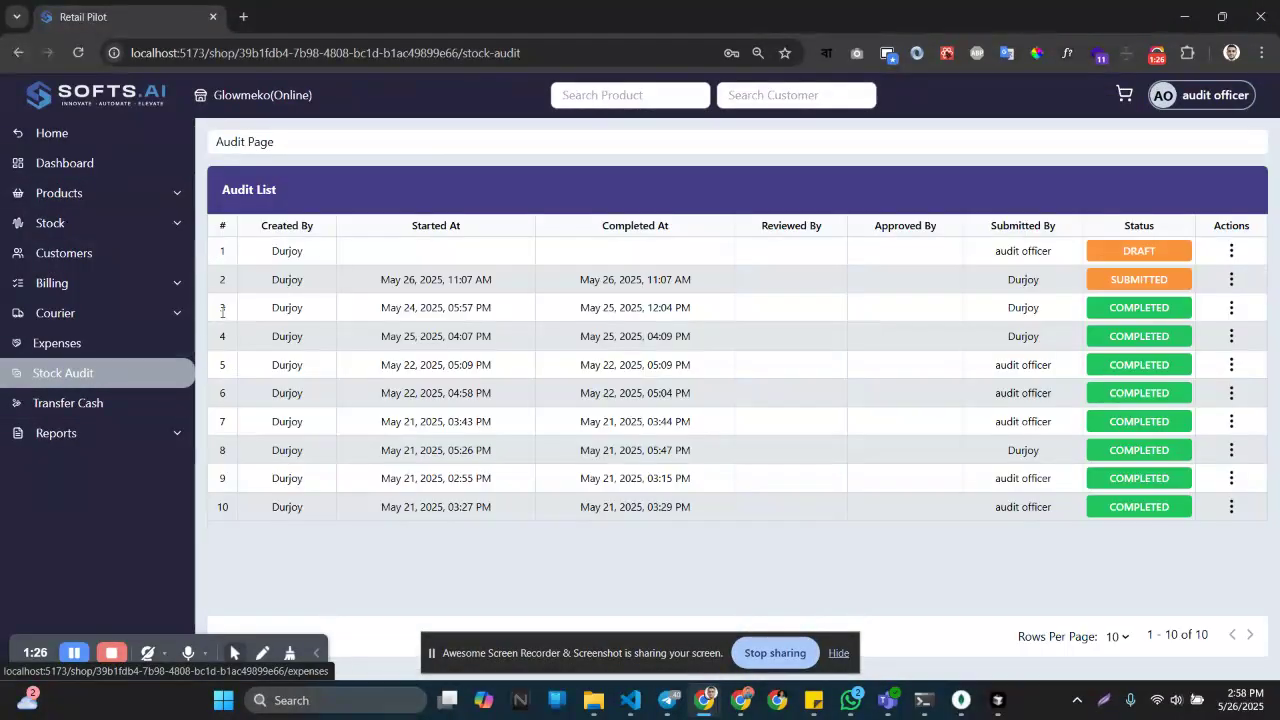
{"action": "double_click", "coordinate": [297, 251]}
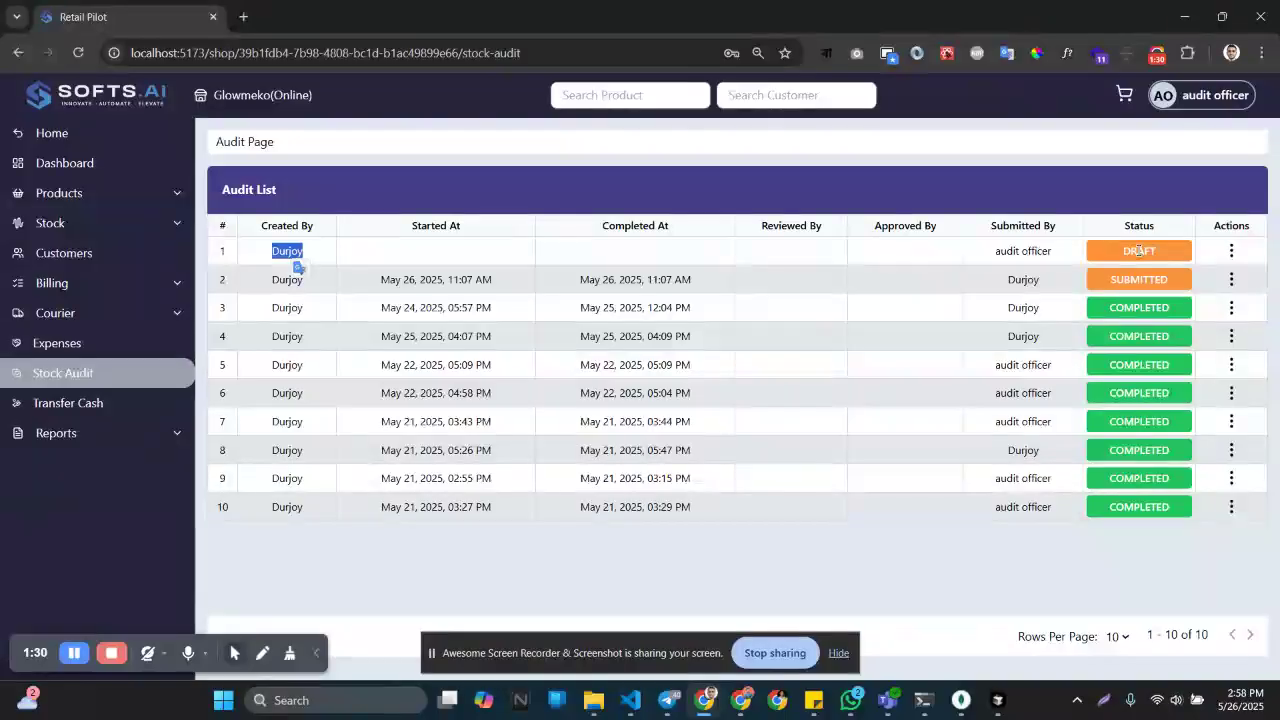
{"action": "left_click", "coordinate": [1231, 252]}
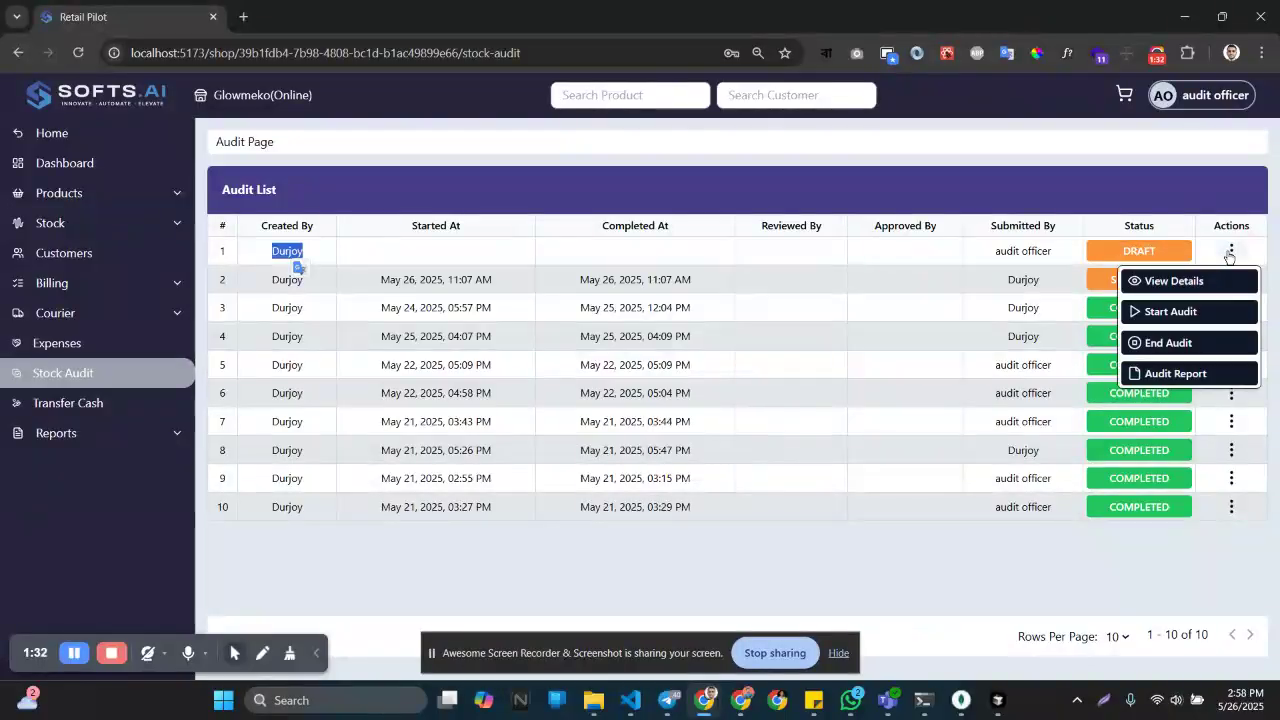
{"action": "left_click", "coordinate": [1181, 314]}
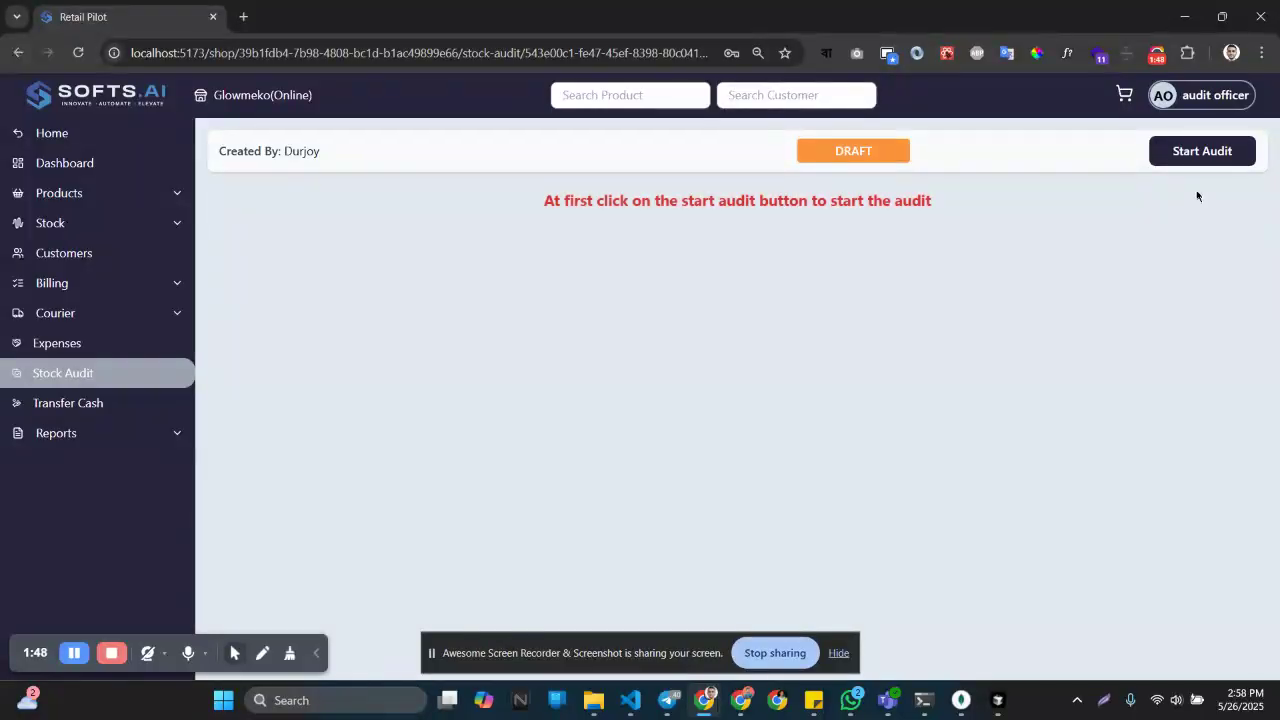
{"action": "left_click", "coordinate": [1202, 152]}
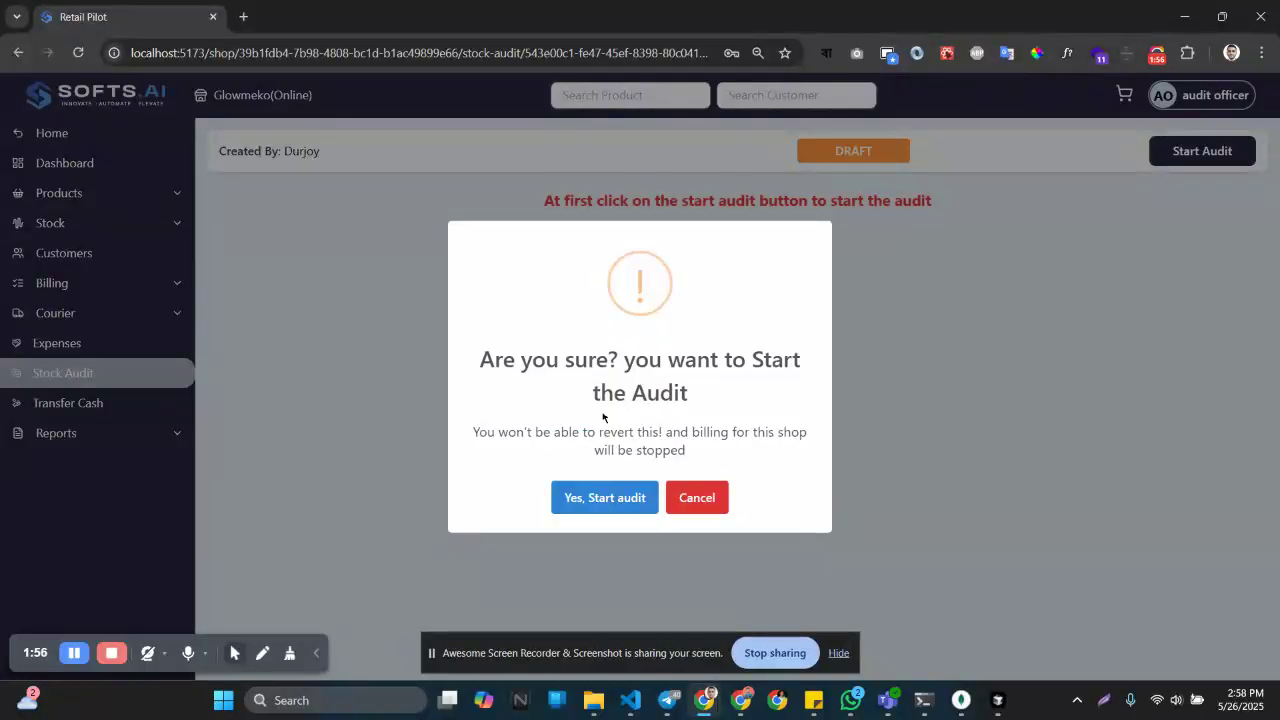
{"action": "left_click", "coordinate": [614, 505]}
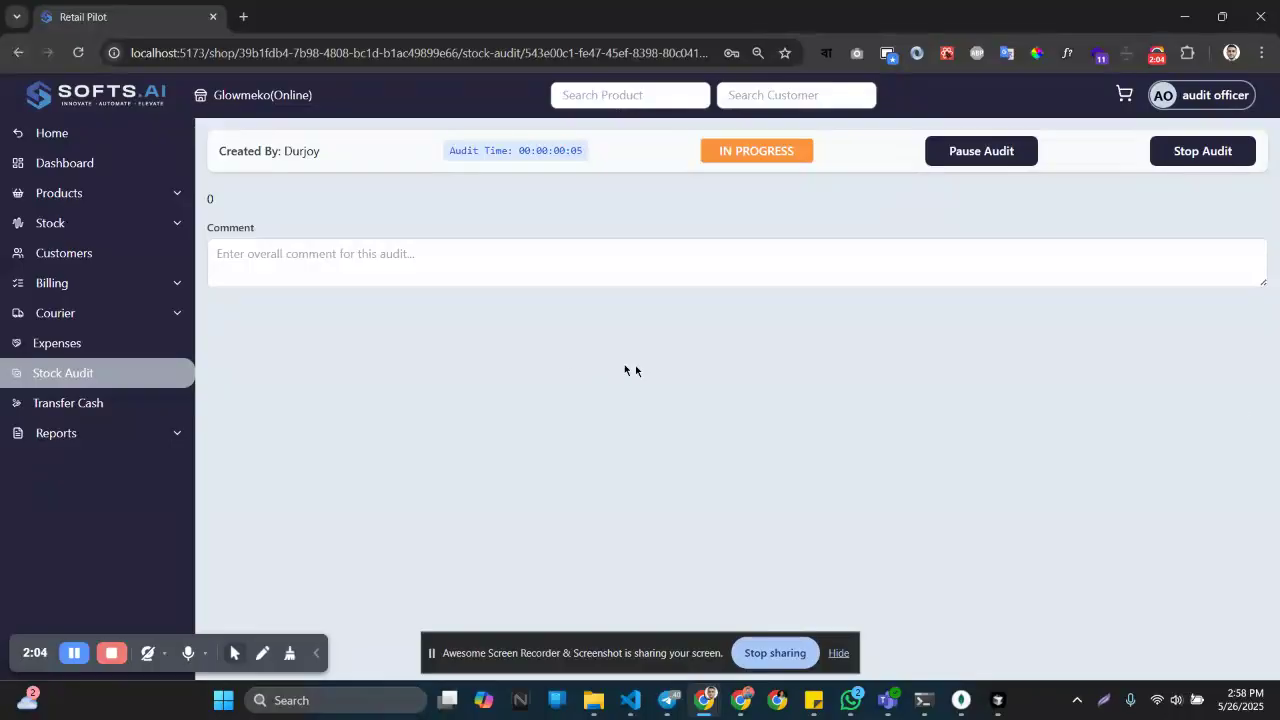
- Scan barcode 61 into the audit without adding it as extra, and expand the adidas sports shoe version 4 entry
{"action": "key", "text": "alt+Tab"}
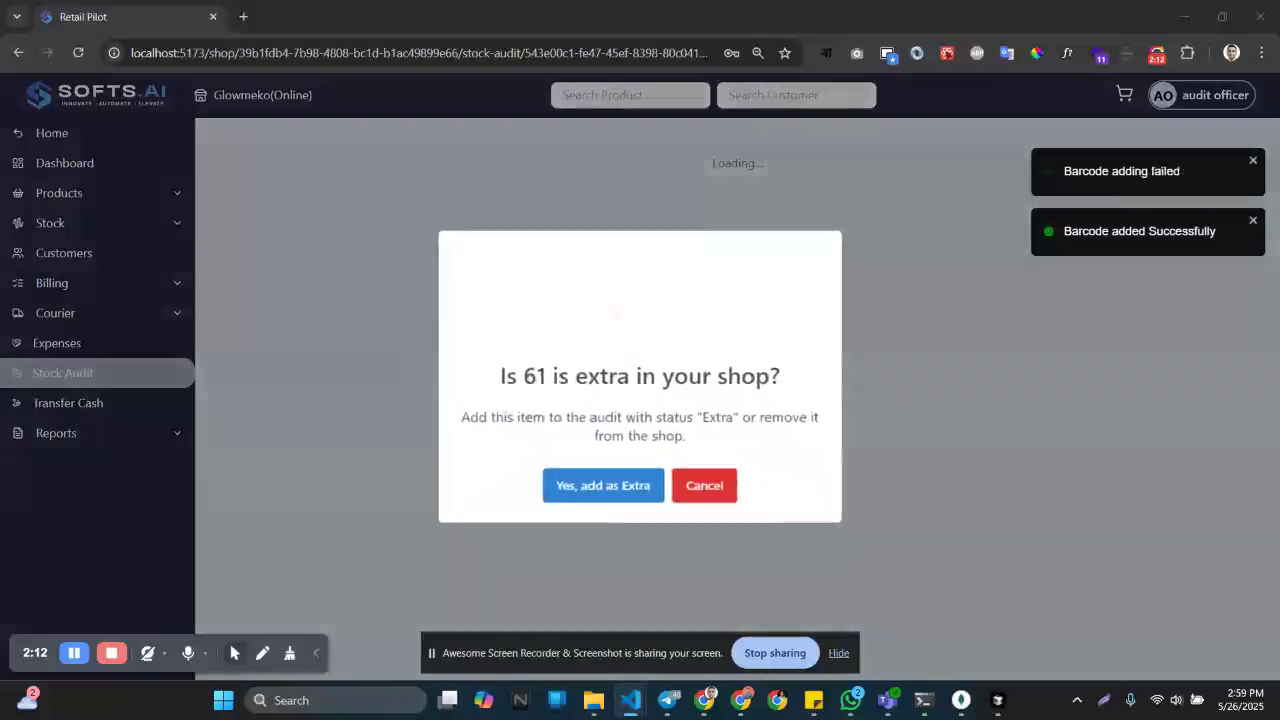
{"action": "left_click", "coordinate": [696, 480]}
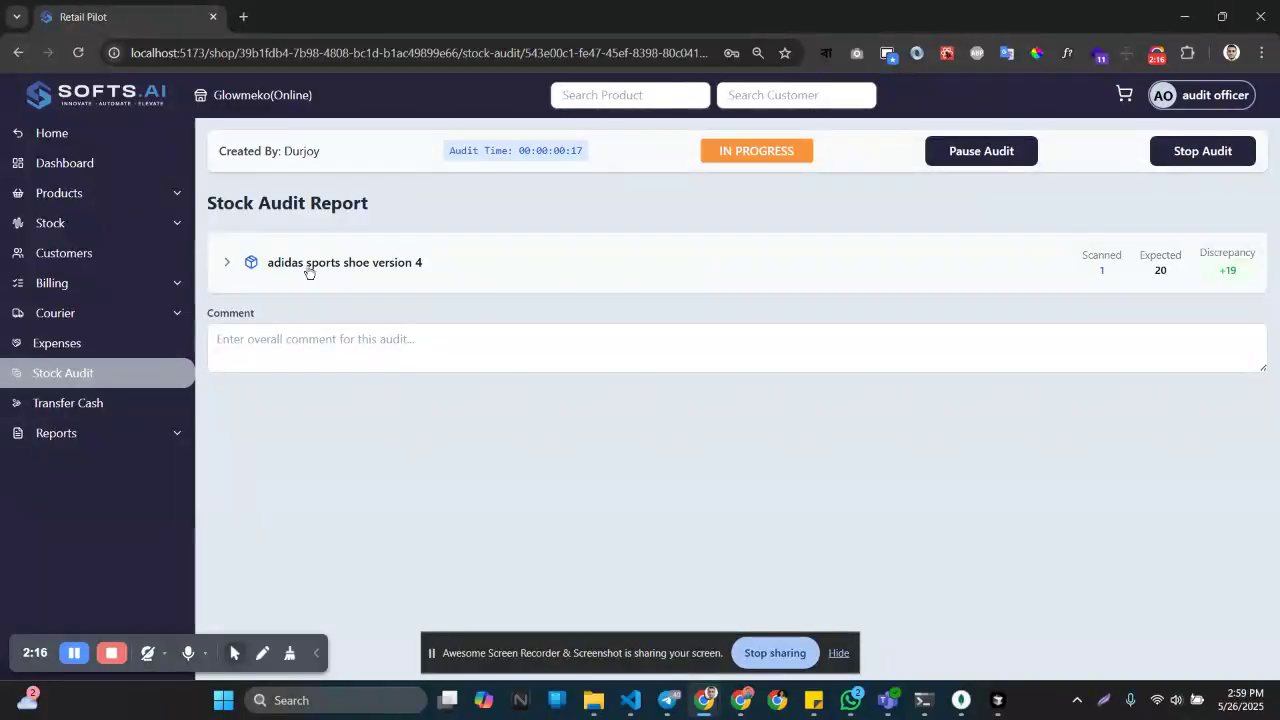
{"action": "left_click", "coordinate": [310, 272]}
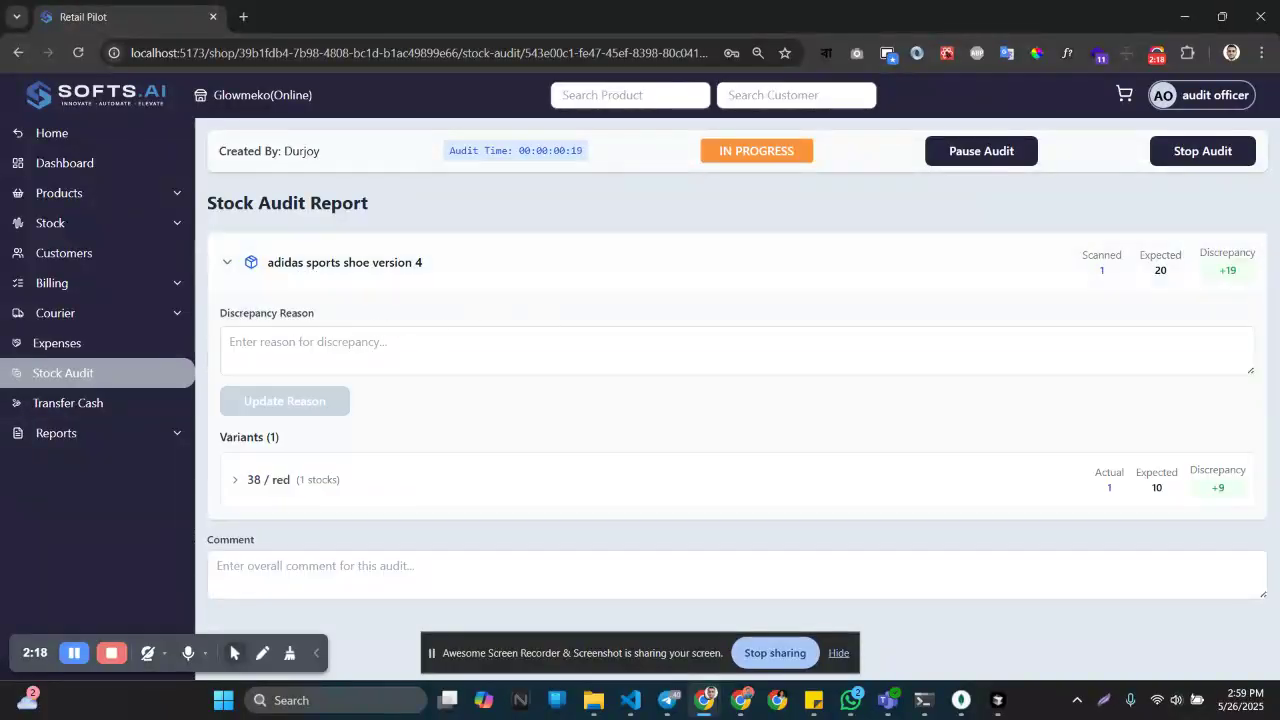
- Scan barcode 62 into the audit and show the stock items of nike air jordan 4, variant 38
{"action": "key", "text": "alt+Tab"}
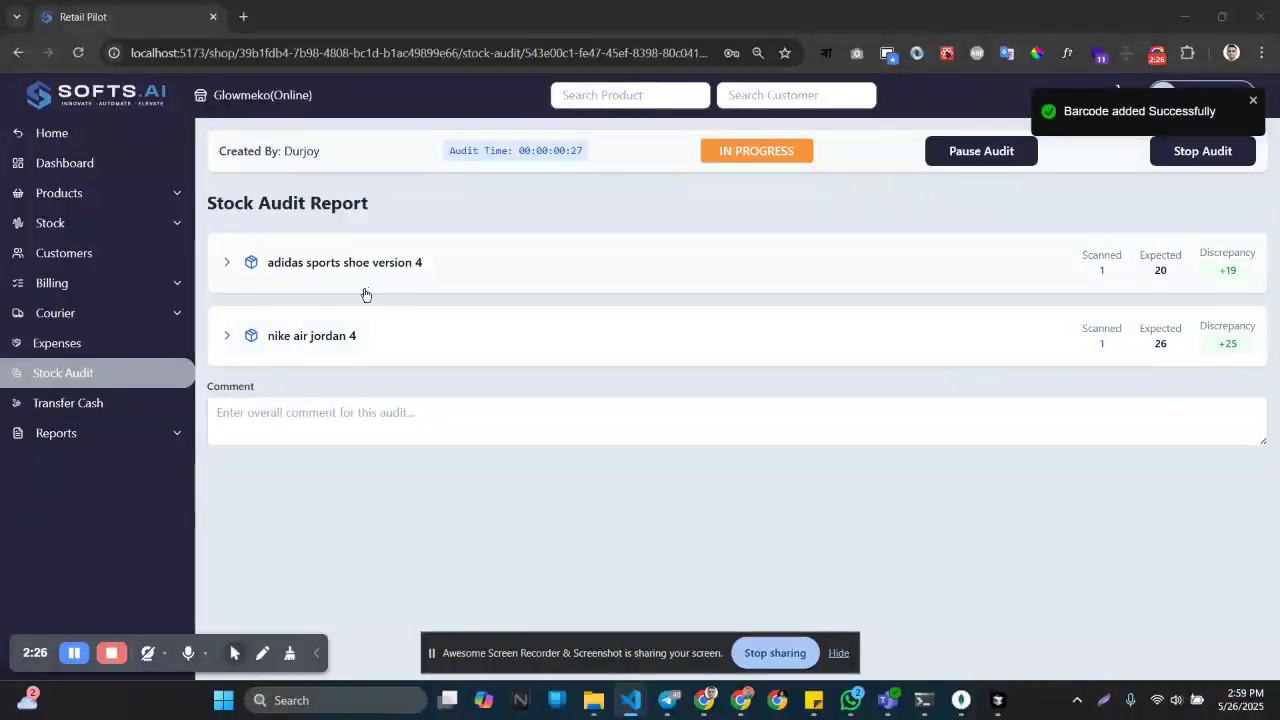
{"action": "left_click", "coordinate": [320, 337]}
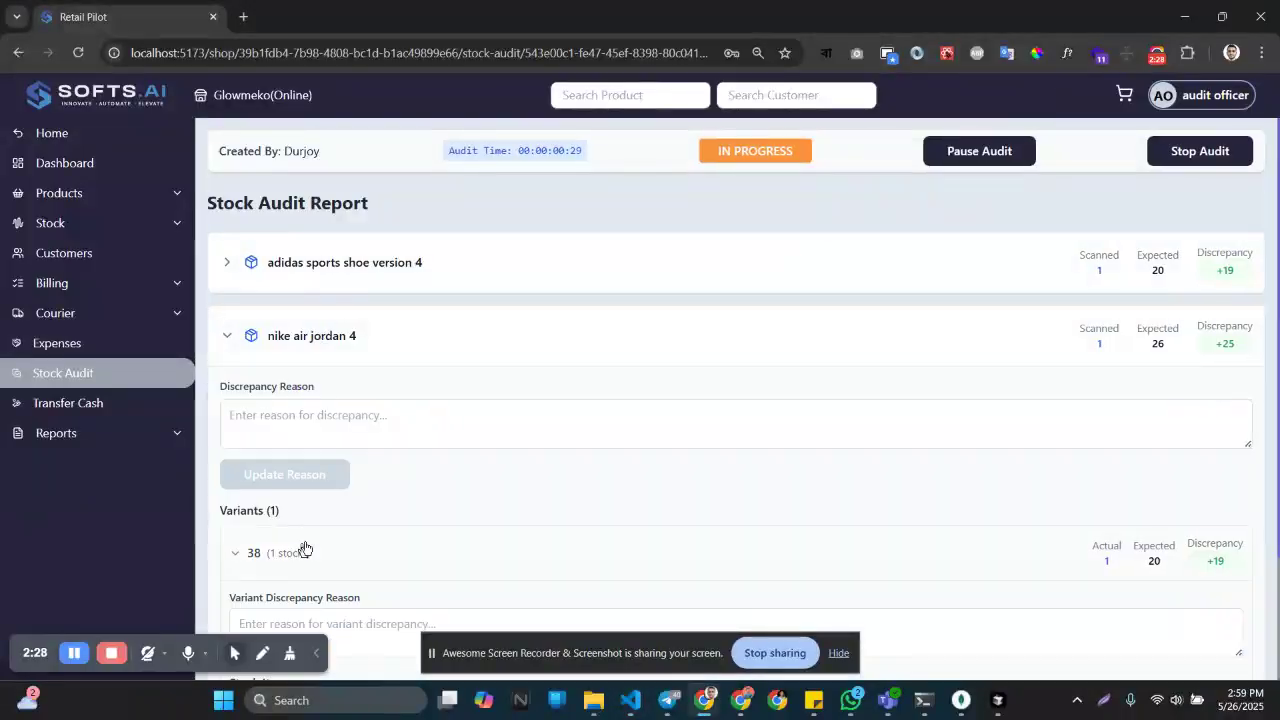
{"action": "scroll", "coordinate": [299, 549], "scroll_direction": "down", "scroll_amount": 2}
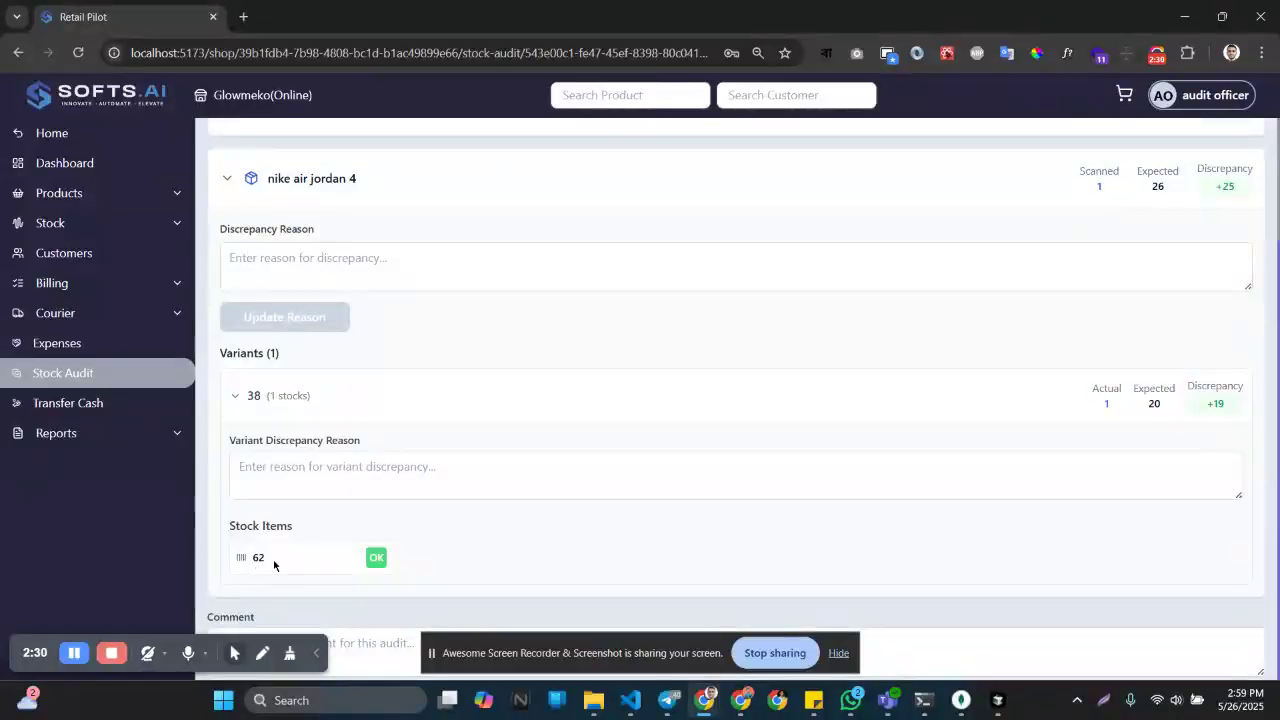
- Scan barcode 63 into the audit and review the updated stock items of nike air jordan 4, variant 38
{"action": "key", "text": "alt+Tab"}
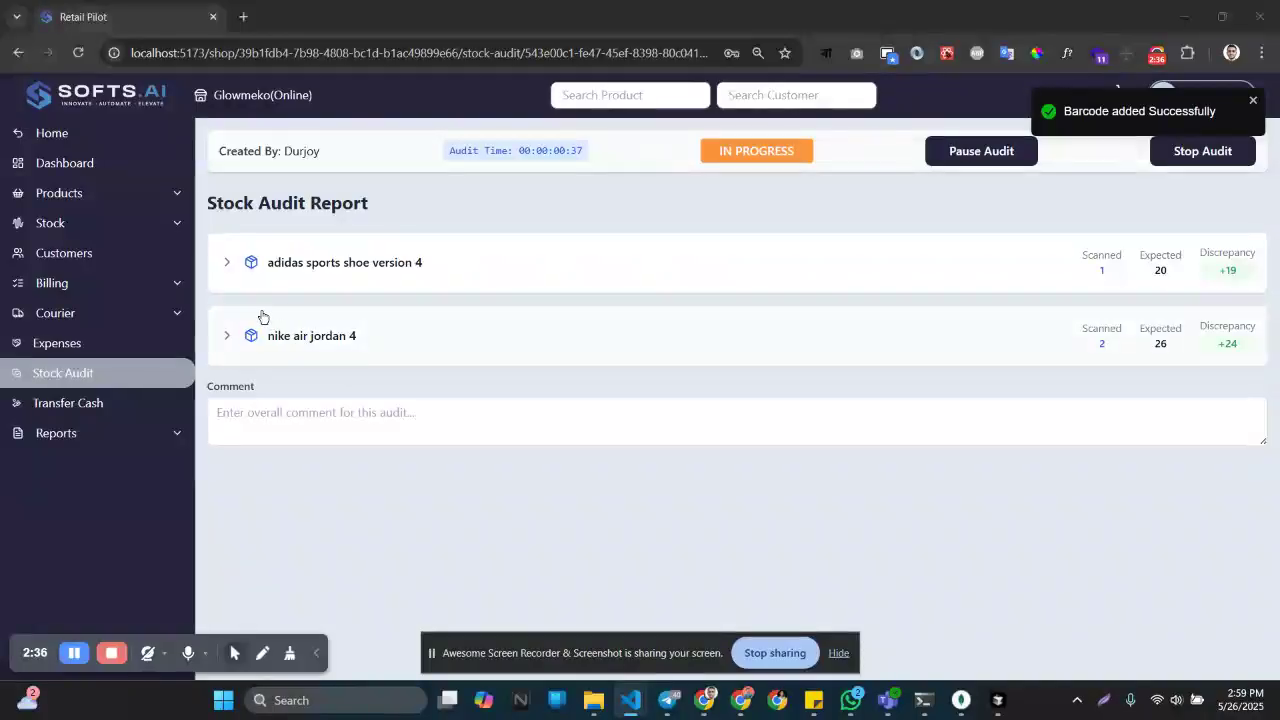
{"action": "left_click", "coordinate": [347, 335]}
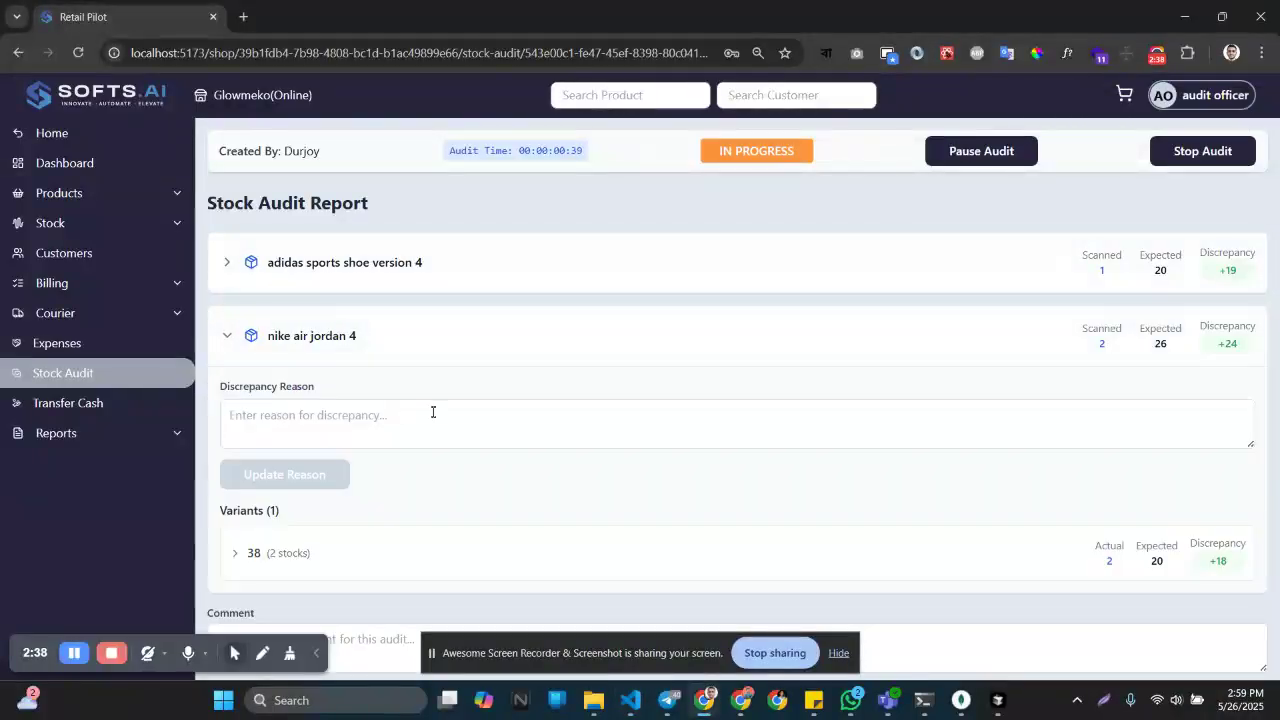
{"action": "left_click", "coordinate": [298, 572]}
{"action": "scroll", "coordinate": [406, 517], "scroll_direction": "down", "scroll_amount": 2}
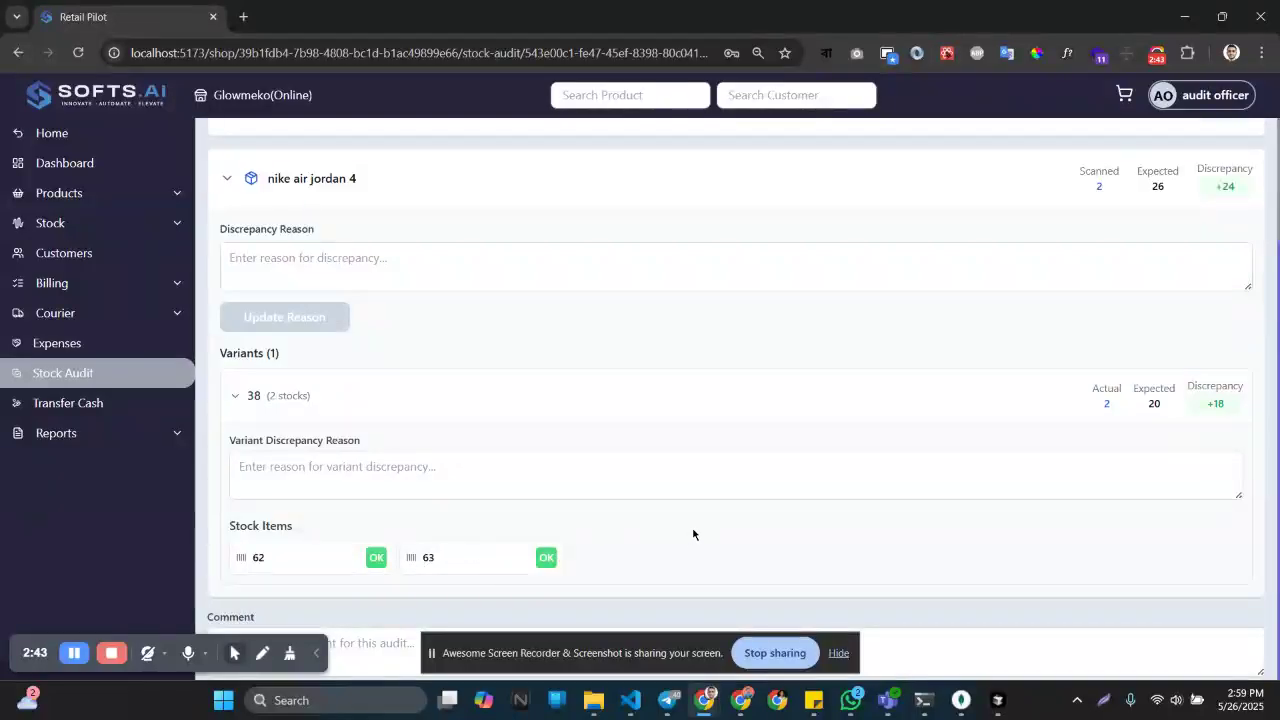
{"action": "scroll", "coordinate": [693, 534], "scroll_direction": "up", "scroll_amount": 1}
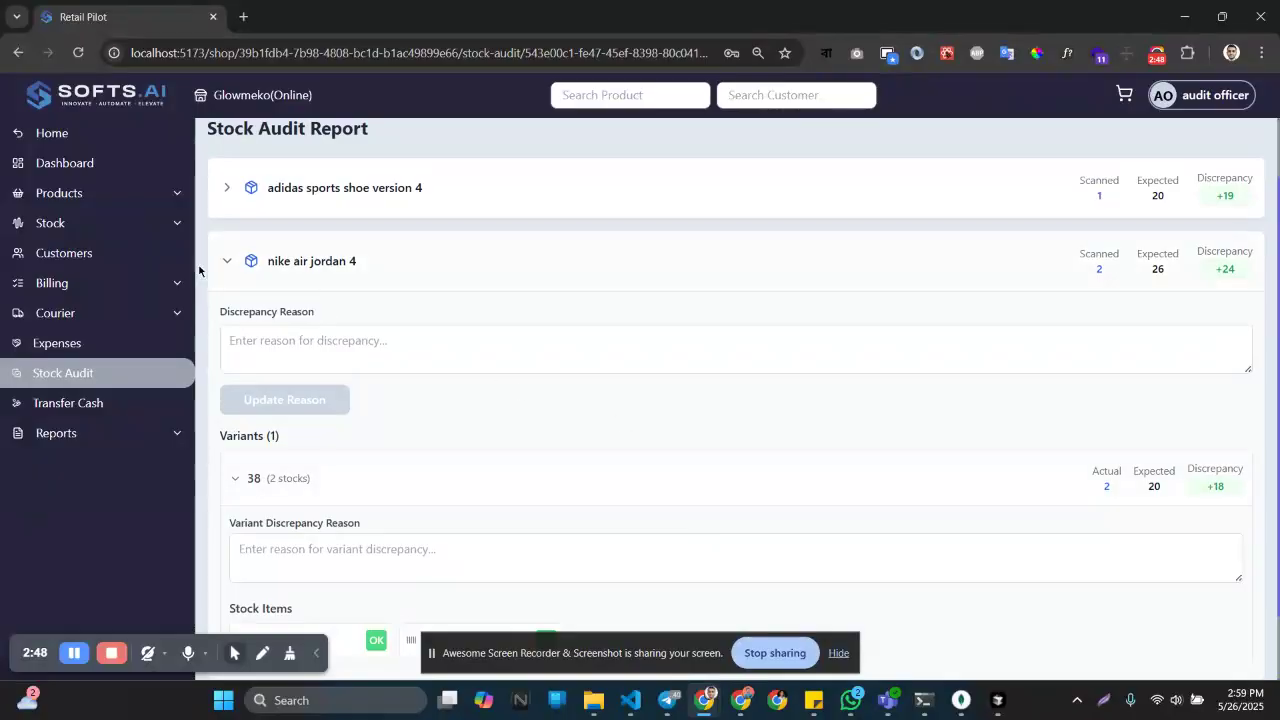
- Look up barcode 91 in the stock list in a separate tab, and scan it into the audit as an extra item
{"action": "left_click", "coordinate": [107, 232]}
{"action": "middle_click", "coordinate": [122, 283]}
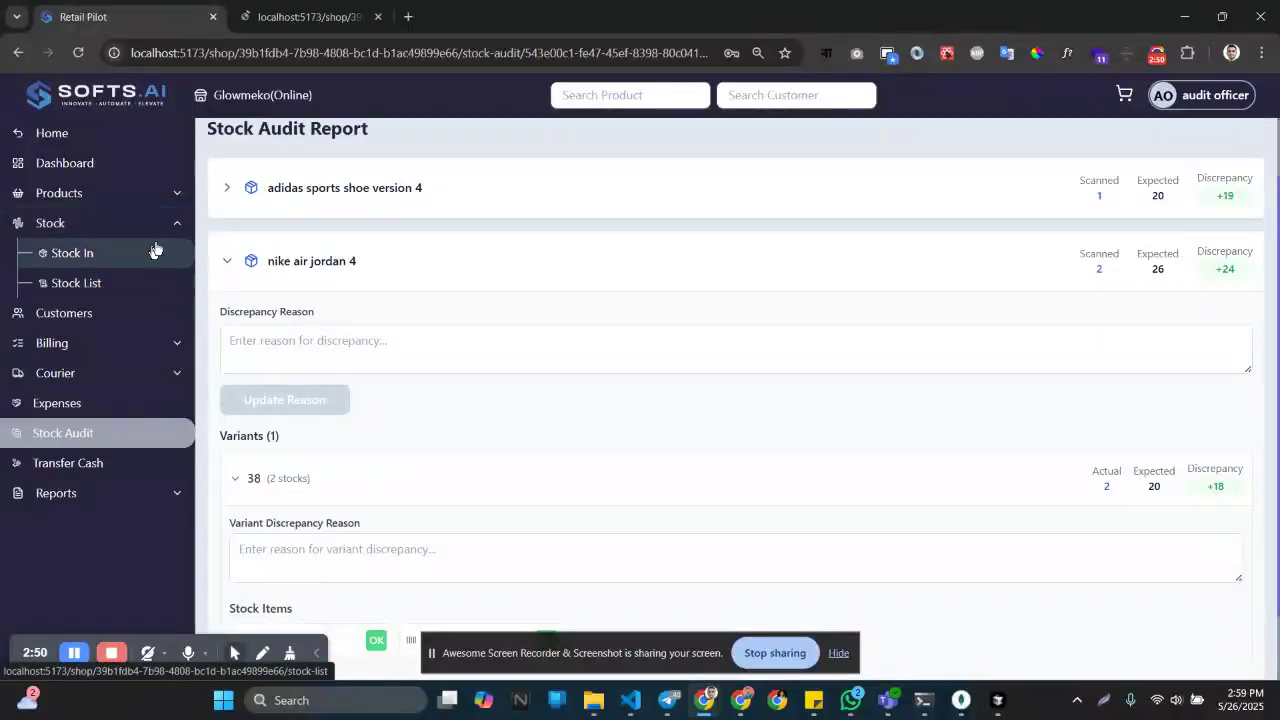
{"action": "left_click", "coordinate": [292, 5]}
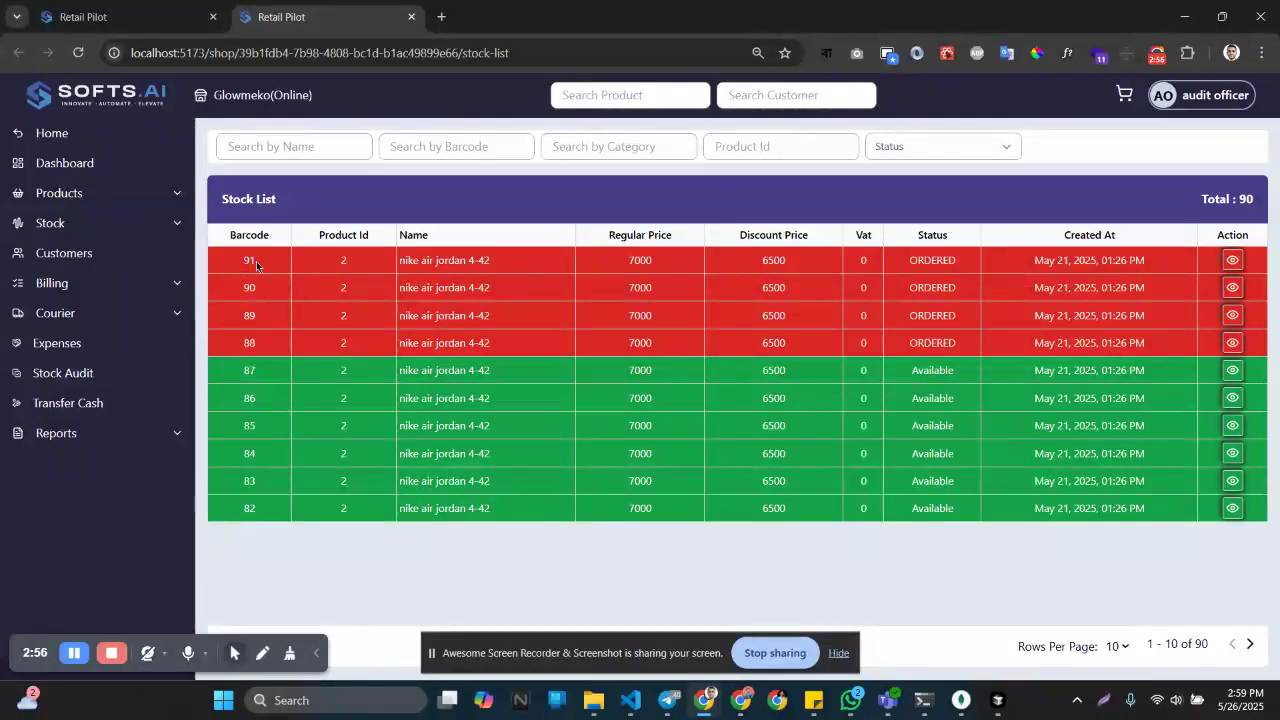
{"action": "left_click", "coordinate": [134, 10]}
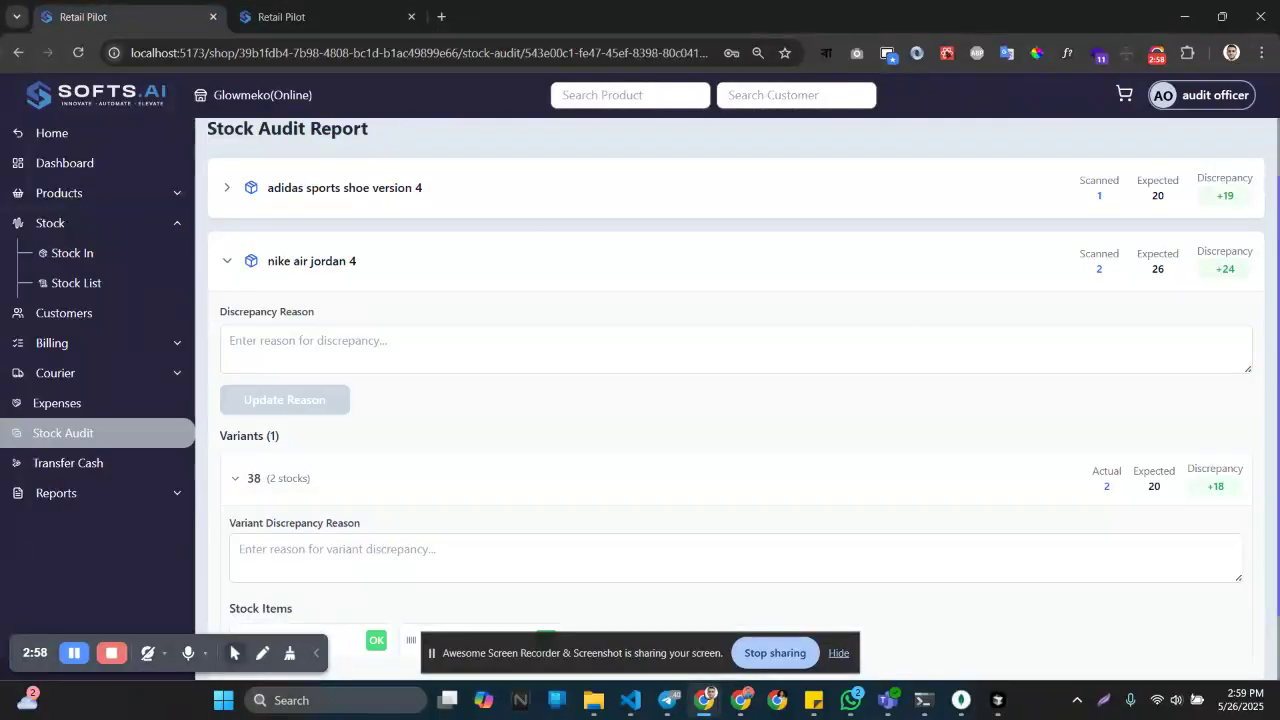
{"action": "key", "text": "alt+Tab"}
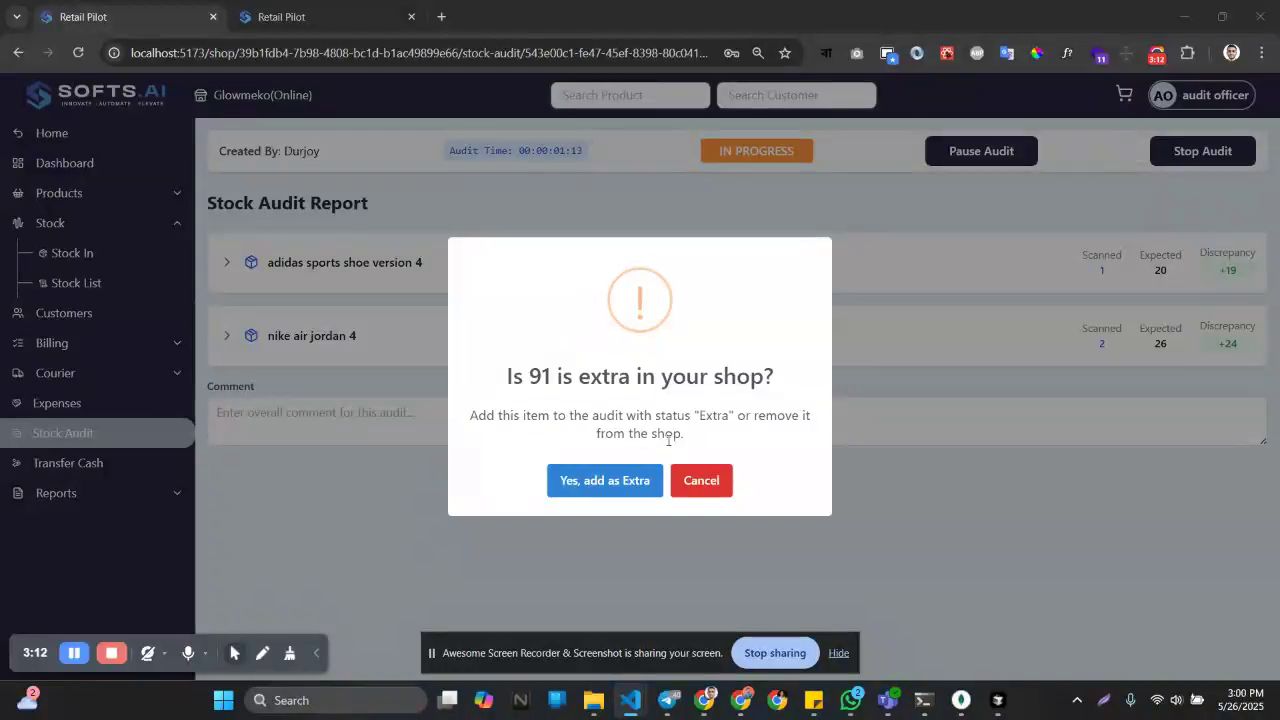
{"action": "left_click", "coordinate": [602, 486]}
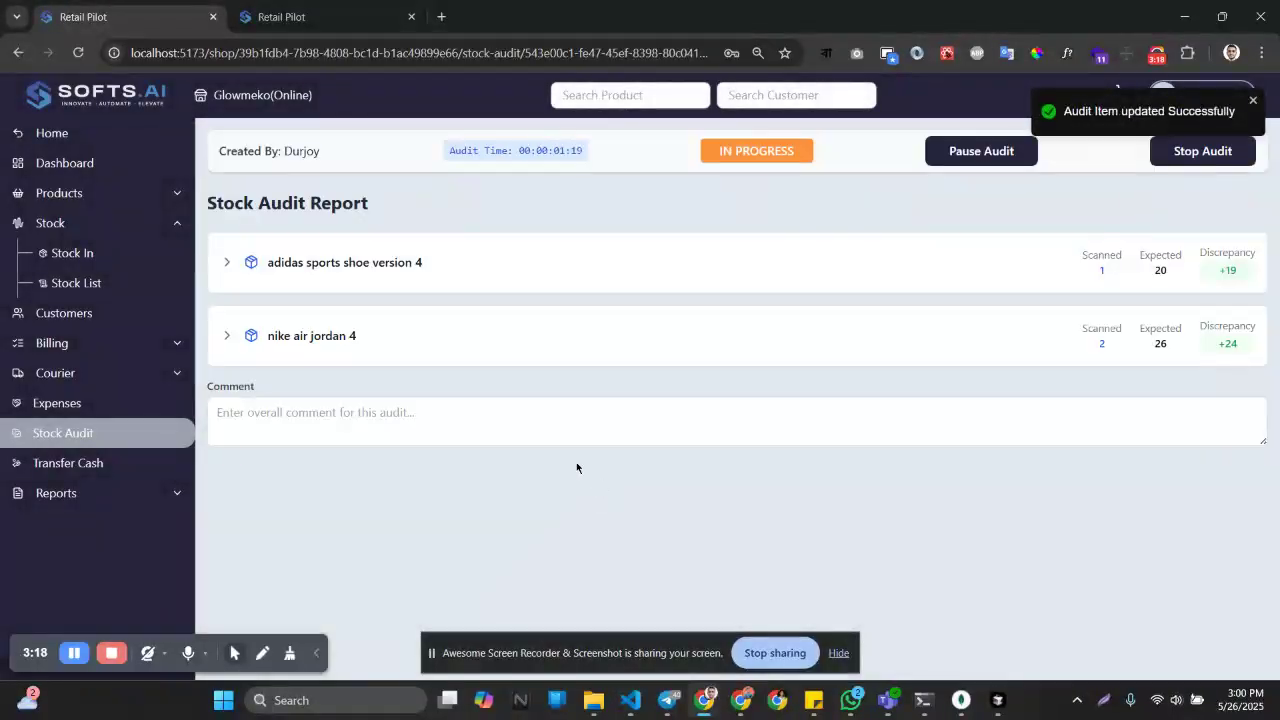
- Show the stock items of nike air jordan 4, variant 42, and check the status of barcode 91
{"action": "left_click", "coordinate": [367, 274]}
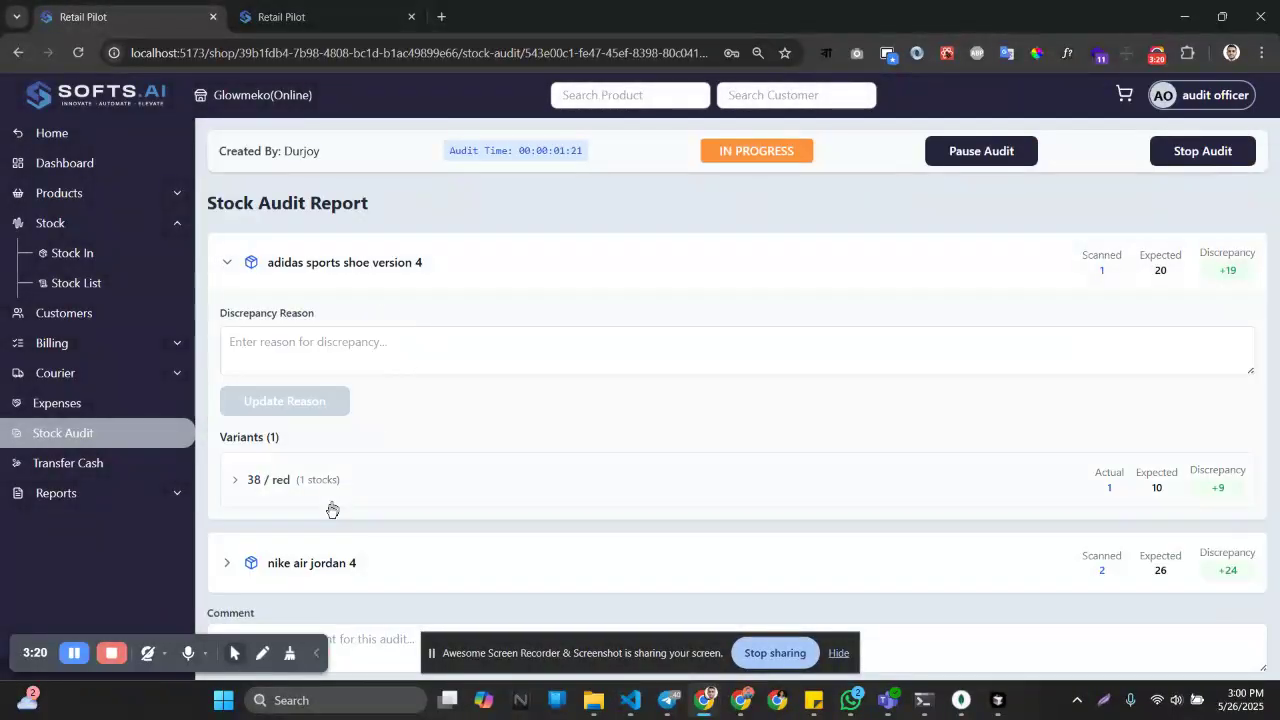
{"action": "left_click", "coordinate": [312, 276]}
{"action": "left_click", "coordinate": [340, 345]}
{"action": "scroll", "coordinate": [454, 446], "scroll_direction": "down", "scroll_amount": 1}
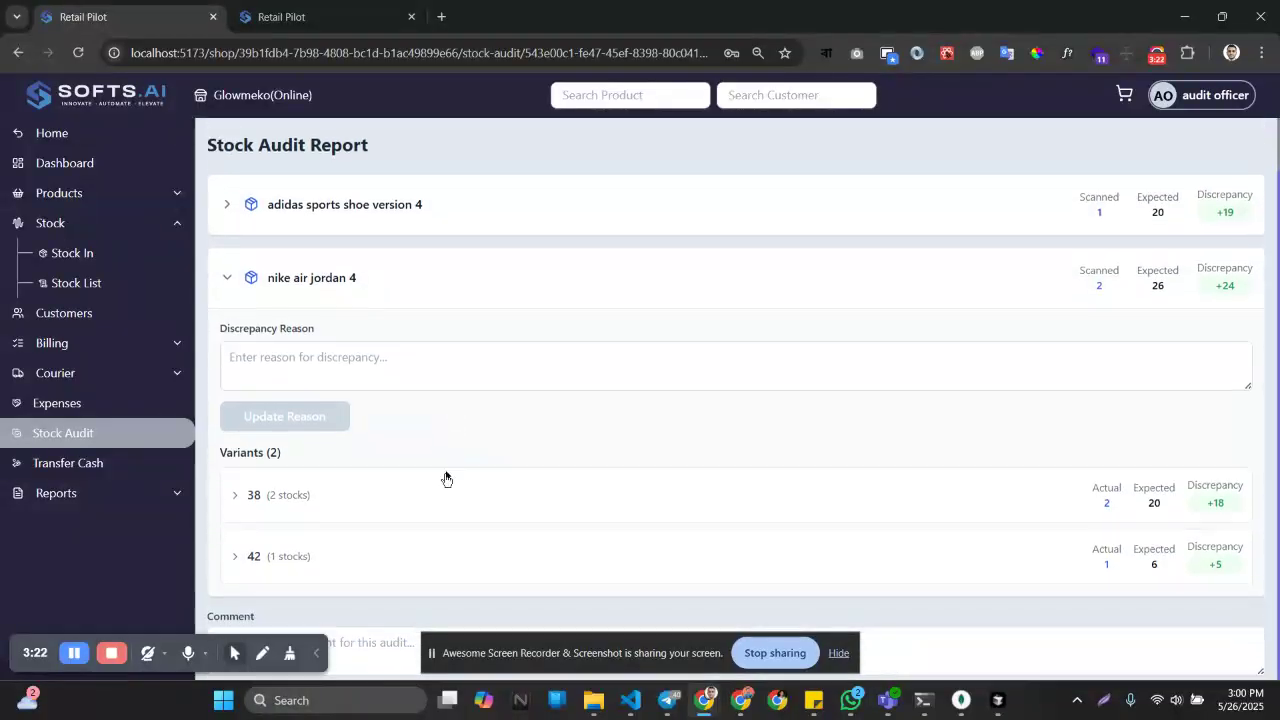
{"action": "left_click", "coordinate": [329, 554]}
{"action": "scroll", "coordinate": [483, 500], "scroll_direction": "down", "scroll_amount": 3}
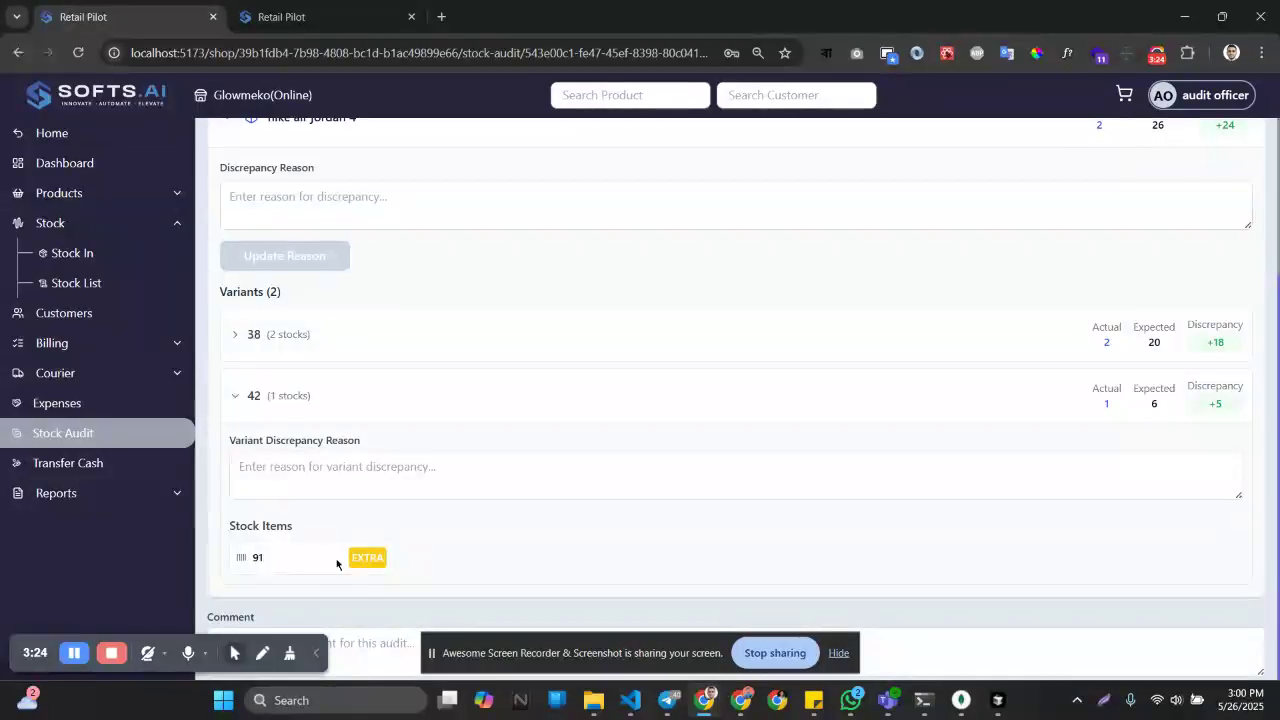
{"action": "double_click", "coordinate": [362, 557]}
{"action": "left_click", "coordinate": [484, 552]}
- Enter "ggg" as the product discrepancy reason for nike air jordan 4
{"action": "scroll", "coordinate": [1055, 372], "scroll_direction": "up", "scroll_amount": 3}
{"action": "left_click", "coordinate": [360, 363]}
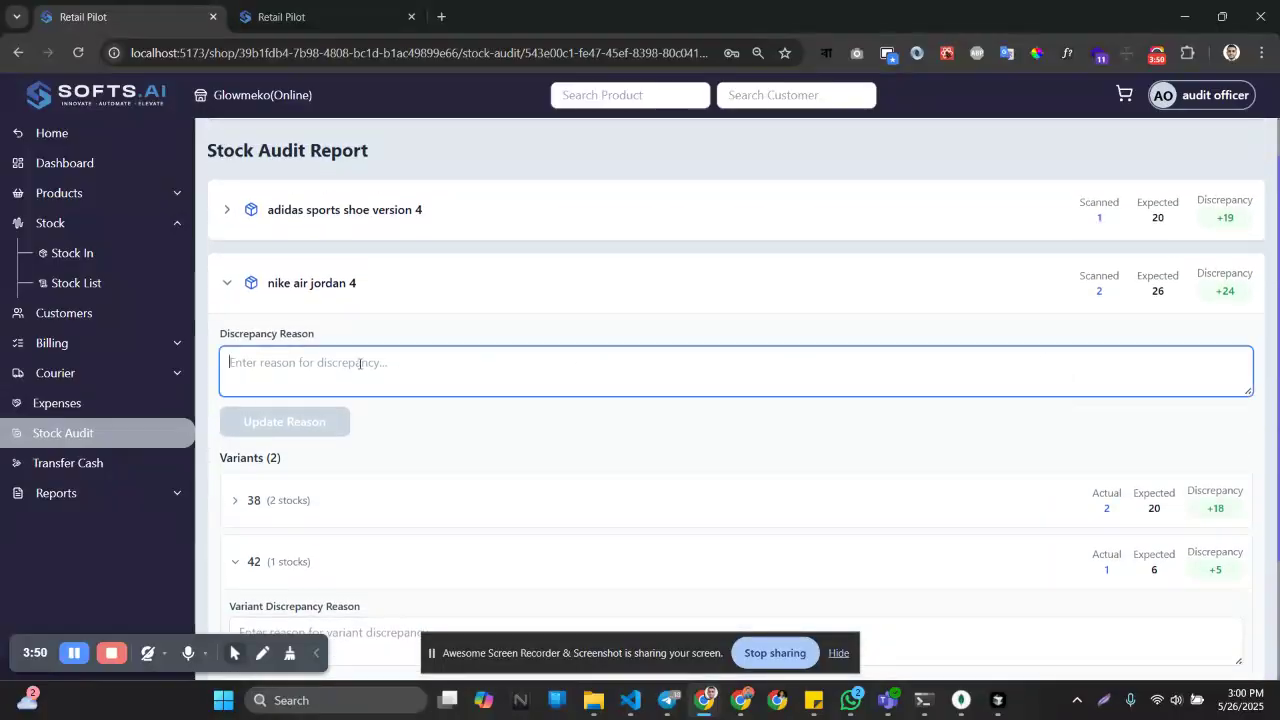
{"action": "type", "text": "ggg"}
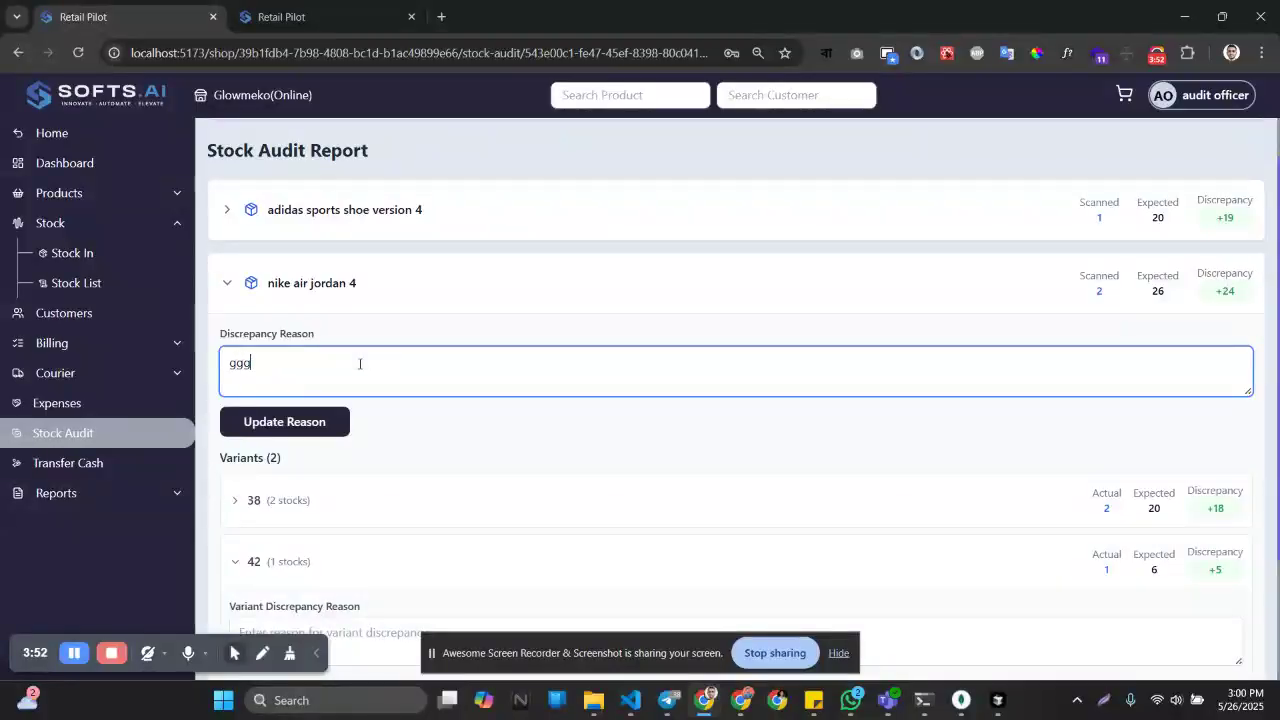
- Enter variant discrepancy reasons "gg" for variant 38 and "ggg" for variant 42 of nike air jordan 4, and save the reasons
{"action": "scroll", "coordinate": [361, 370], "scroll_direction": "down", "scroll_amount": 3}
{"action": "left_click", "coordinate": [300, 336]}
{"action": "scroll", "coordinate": [366, 380], "scroll_direction": "down", "scroll_amount": 2}
{"action": "left_click", "coordinate": [348, 335]}
{"action": "type", "text": "gg"}
{"action": "scroll", "coordinate": [340, 350], "scroll_direction": "down", "scroll_amount": 1}
{"action": "left_click", "coordinate": [333, 476]}
{"action": "type", "text": "ggg"}
{"action": "scroll", "coordinate": [337, 474], "scroll_direction": "up", "scroll_amount": 2}
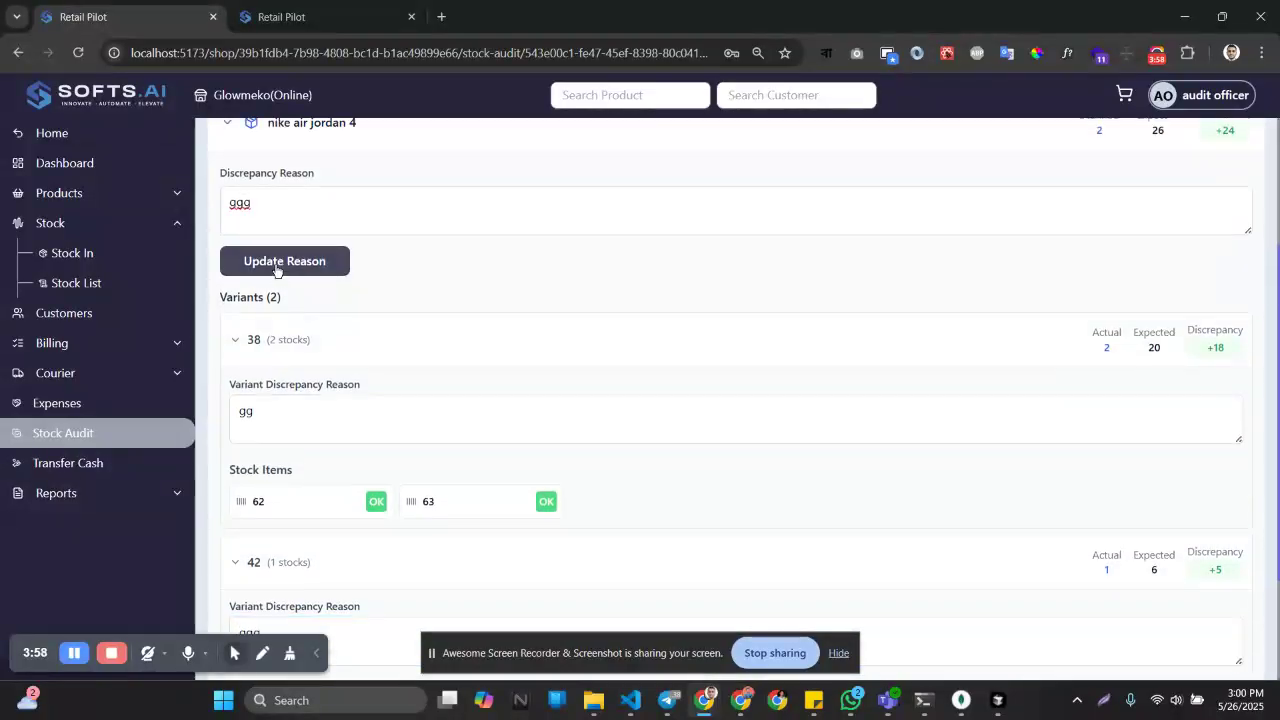
{"action": "left_click", "coordinate": [283, 260]}
- Set the discrepancy reasons of adidas sports shoe version 4 and its 38 / red variant to "ggg" and save them
{"action": "left_click", "coordinate": [388, 264]}
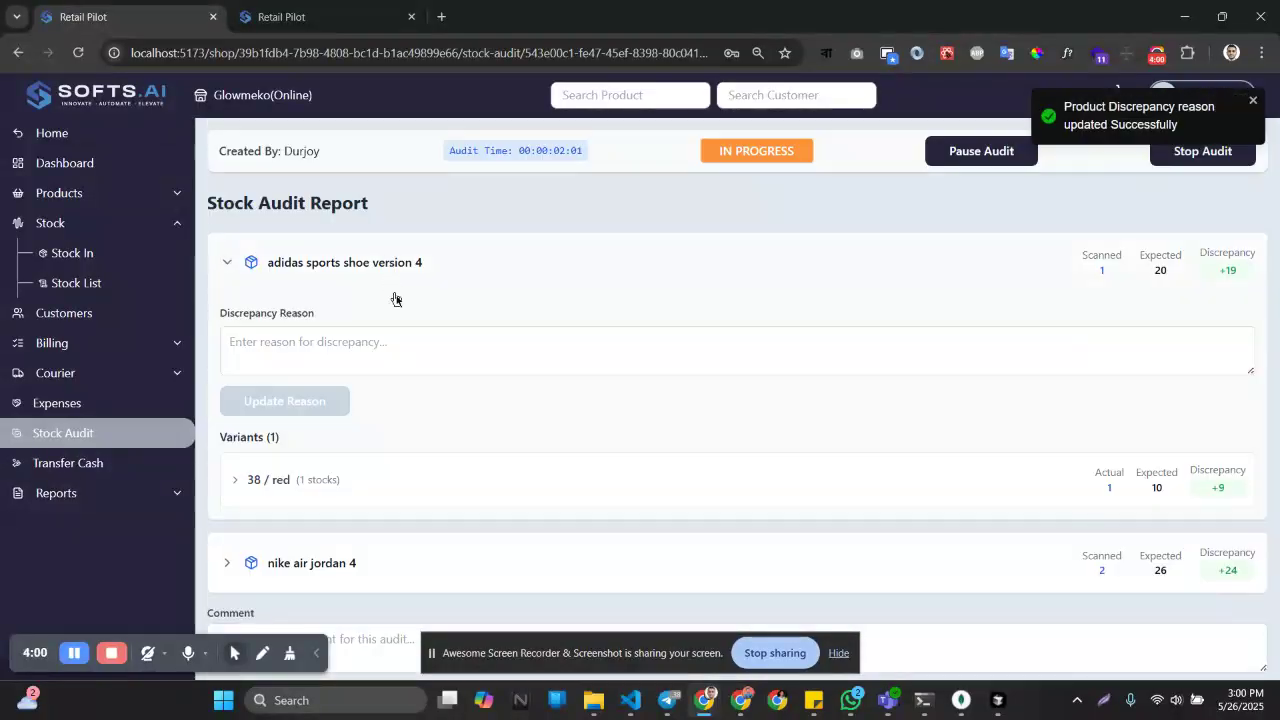
{"action": "left_click", "coordinate": [348, 337]}
{"action": "type", "text": "ggg"}
{"action": "left_click", "coordinate": [314, 479]}
{"action": "scroll", "coordinate": [340, 420], "scroll_direction": "down", "scroll_amount": 2}
{"action": "left_click", "coordinate": [354, 394]}
{"action": "type", "text": "ggg"}
{"action": "left_click", "coordinate": [294, 243]}
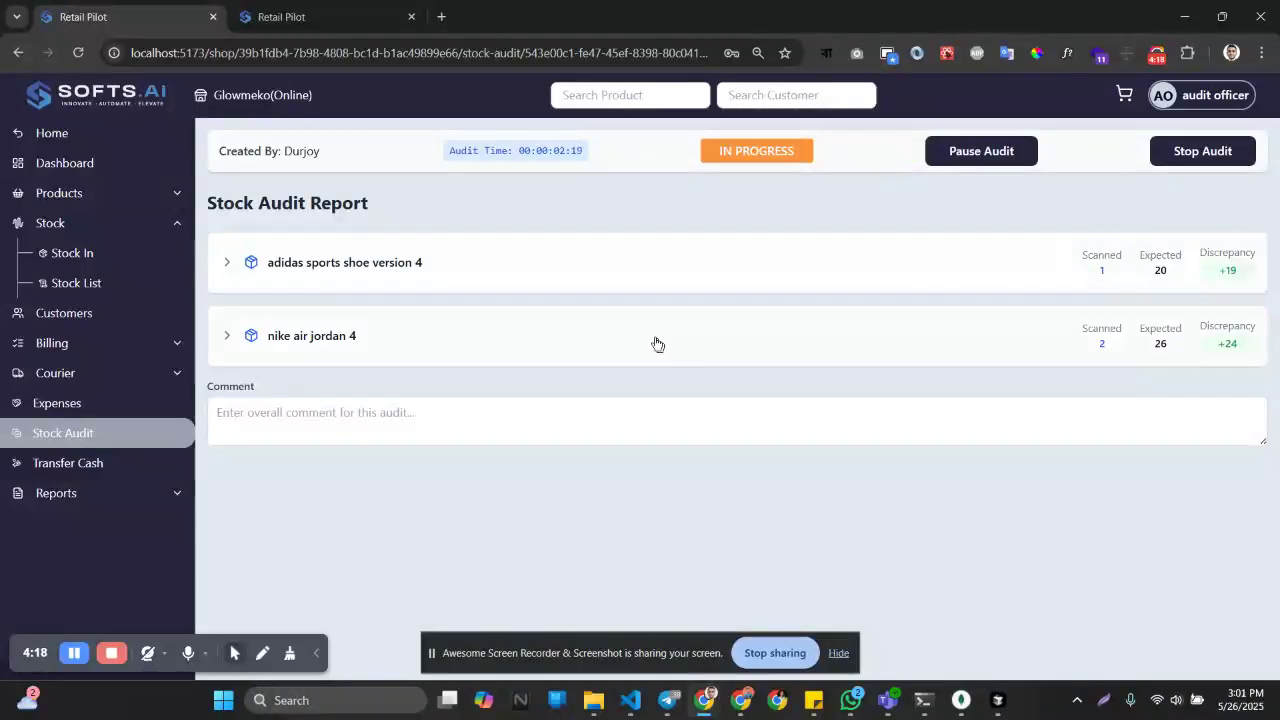
- Stop and submit the audit without an overall comment, and generate its PDF report
{"action": "left_click", "coordinate": [380, 412]}
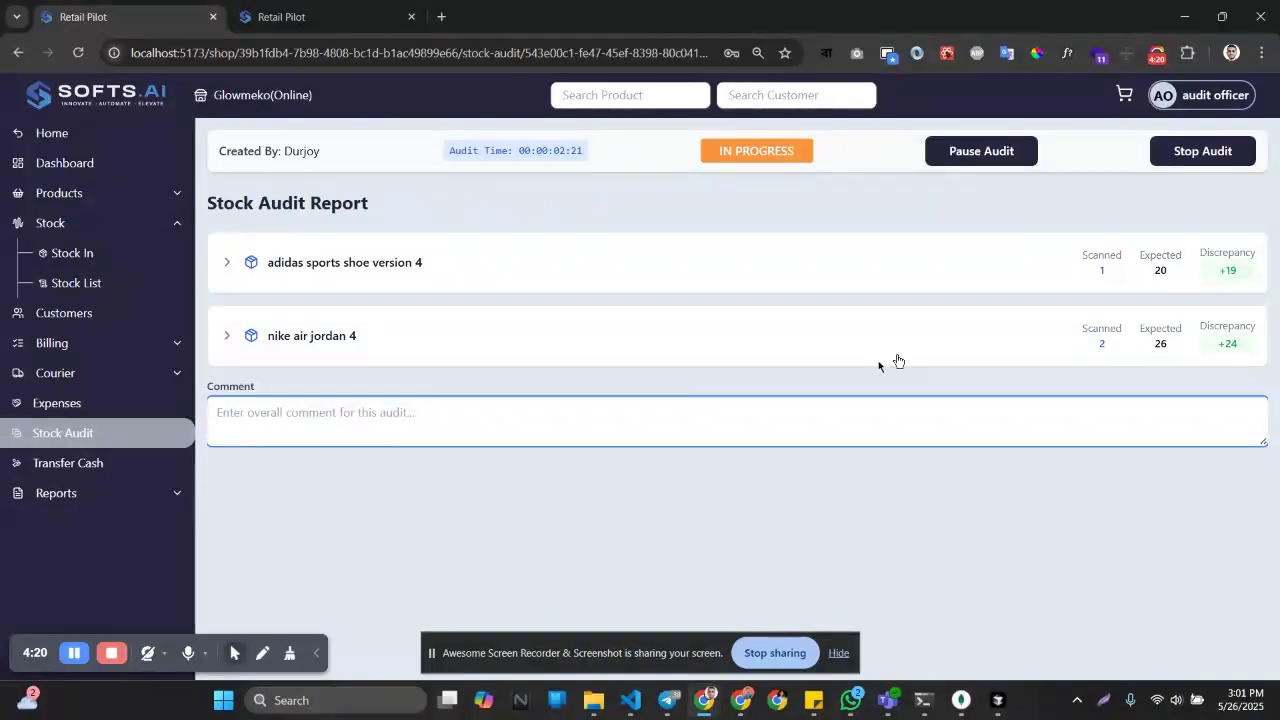
{"action": "left_click", "coordinate": [1229, 150]}
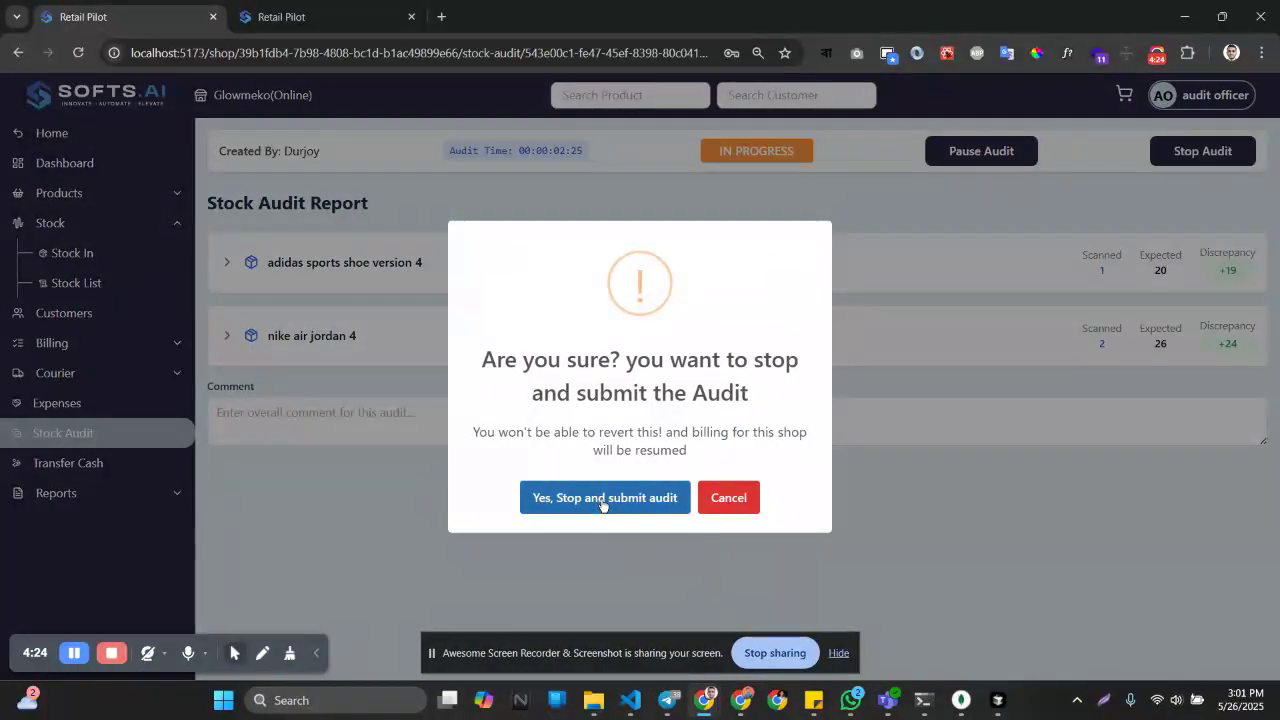
{"action": "left_click", "coordinate": [603, 500]}
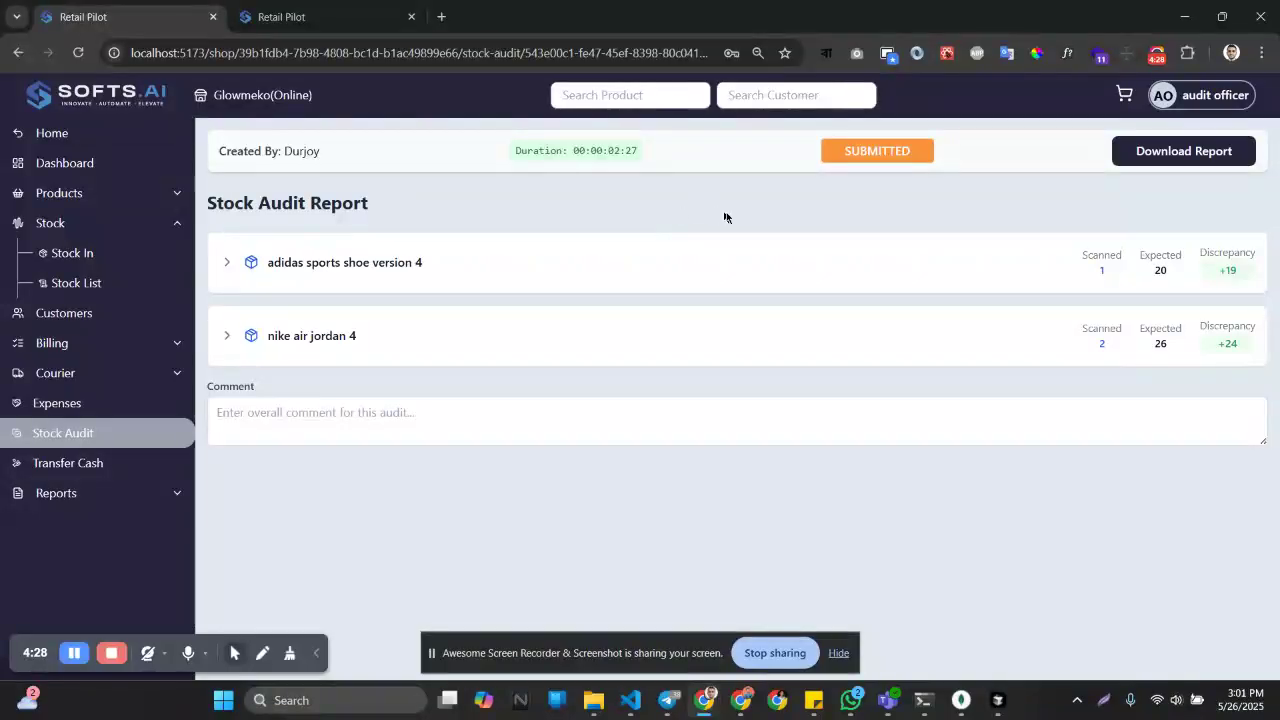
{"action": "left_click", "coordinate": [1183, 152]}
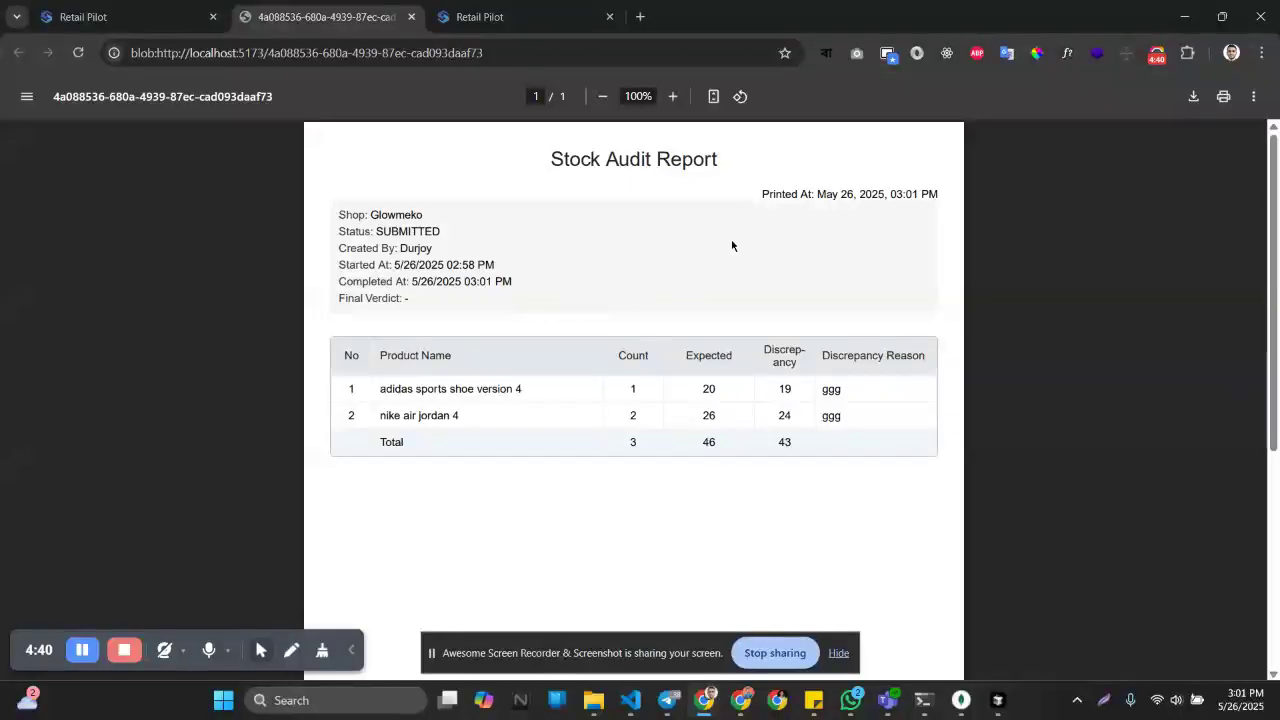
- Return to the audit list and open the actions for the audit started May 24, 2025, 05:57 PM
{"action": "left_click", "coordinate": [155, 15]}
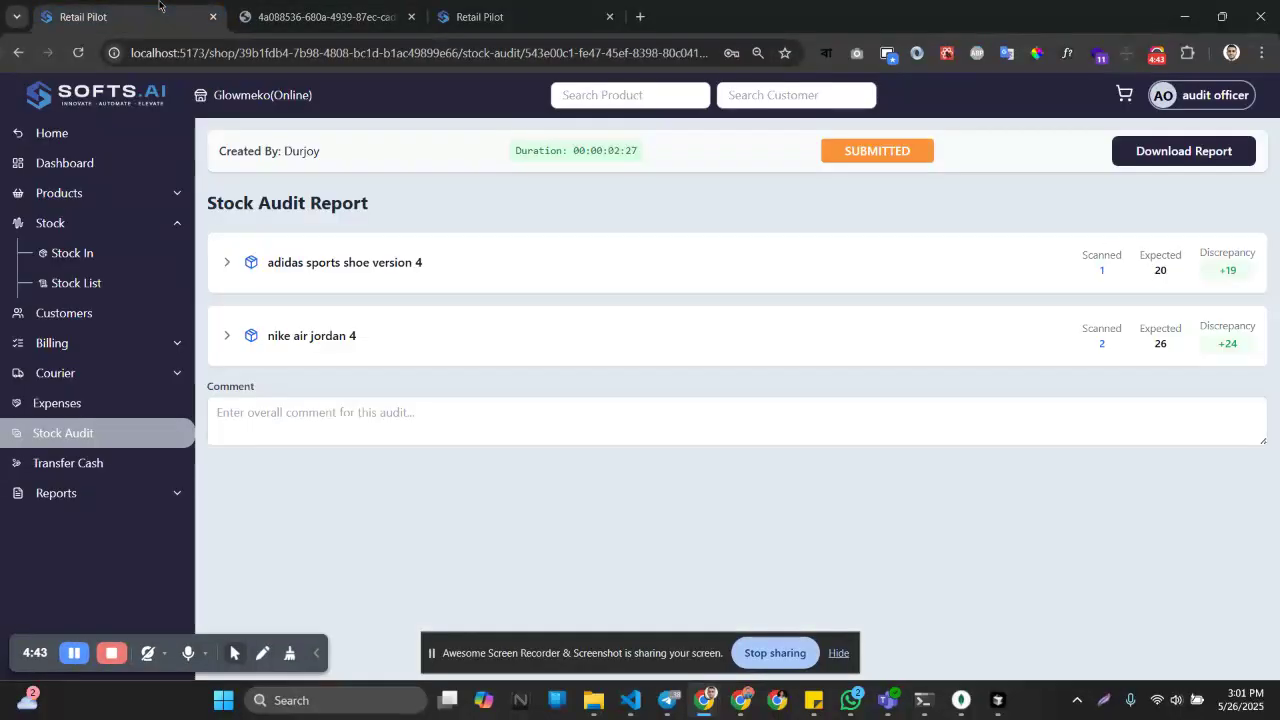
{"action": "left_click", "coordinate": [150, 433]}
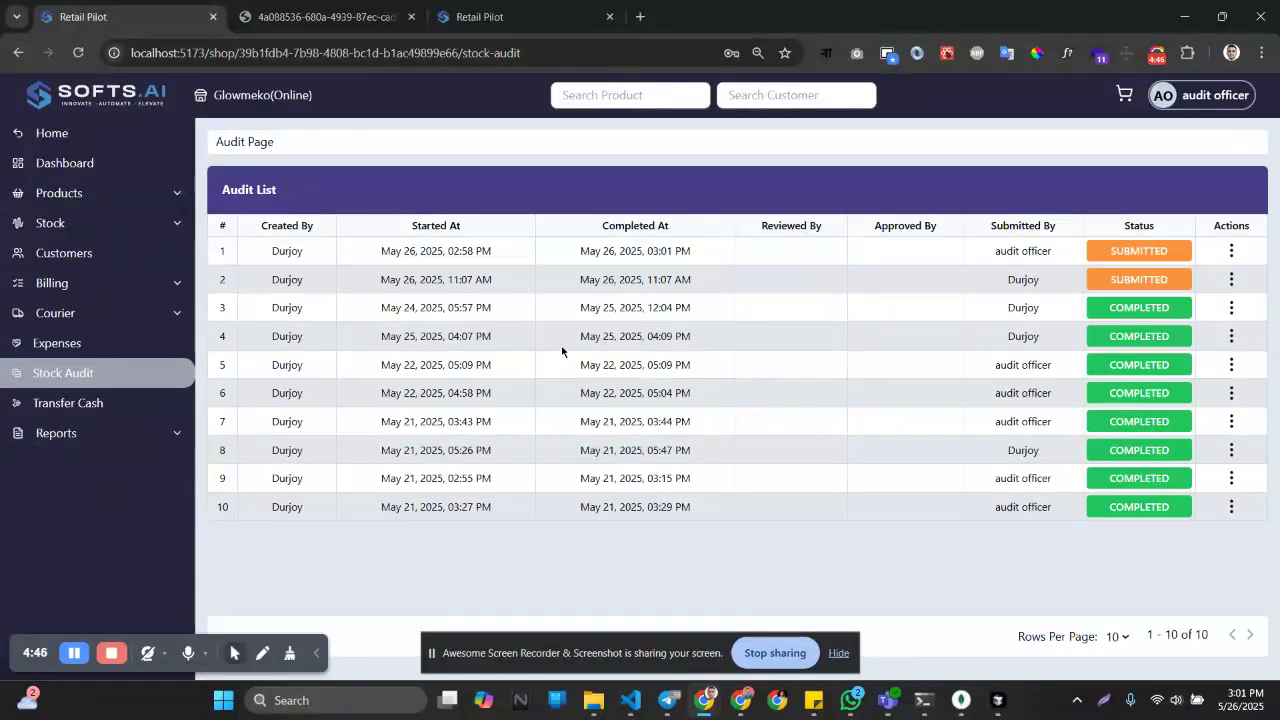
{"action": "left_click", "coordinate": [1231, 307]}
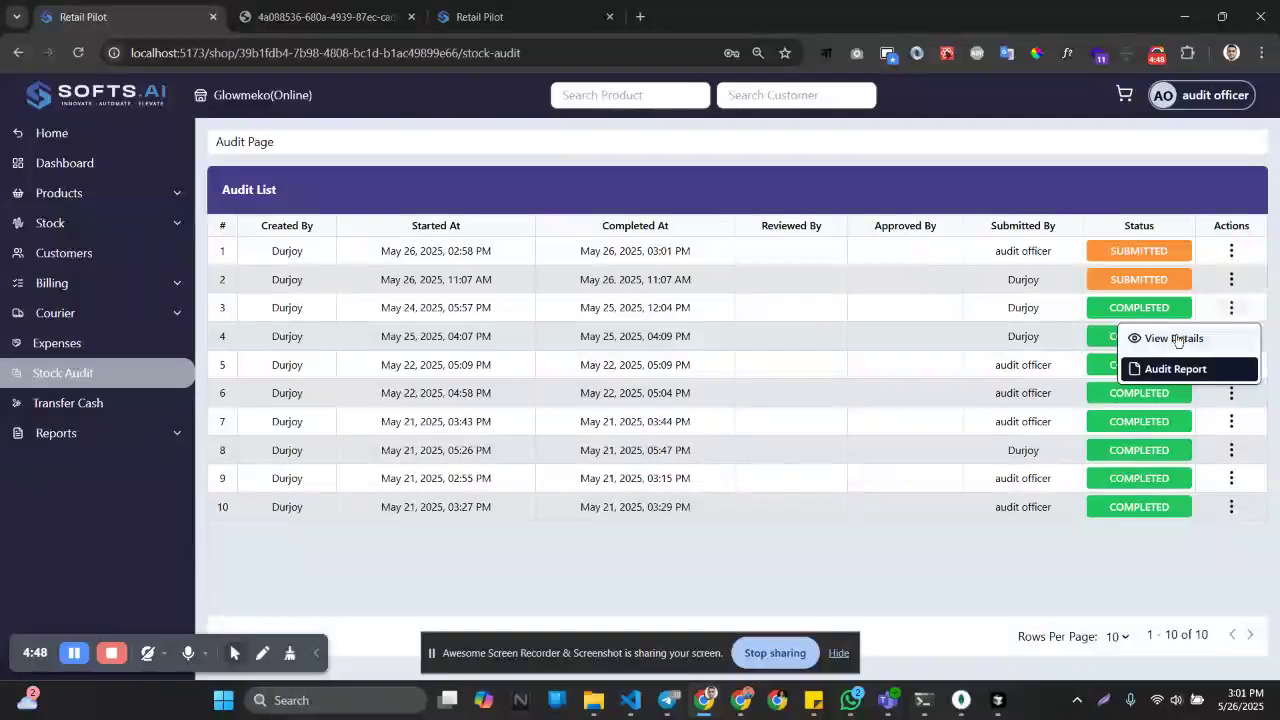